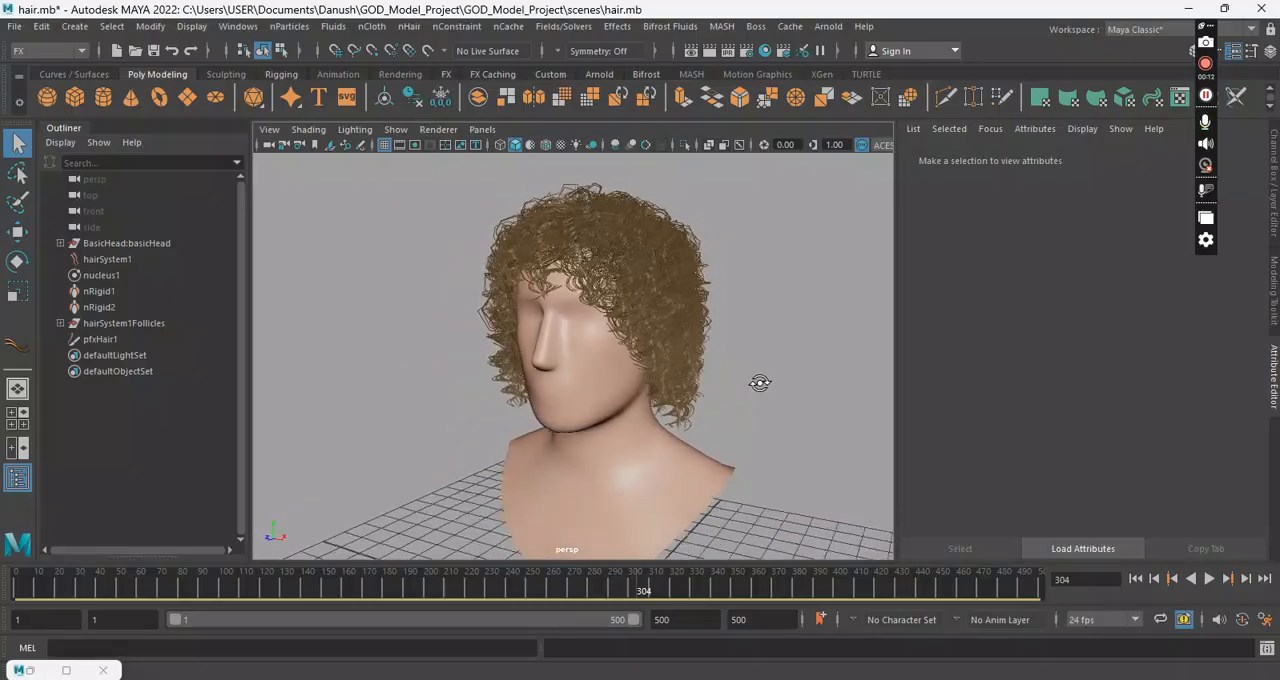
left_click(15, 26)
left_click(45, 55)
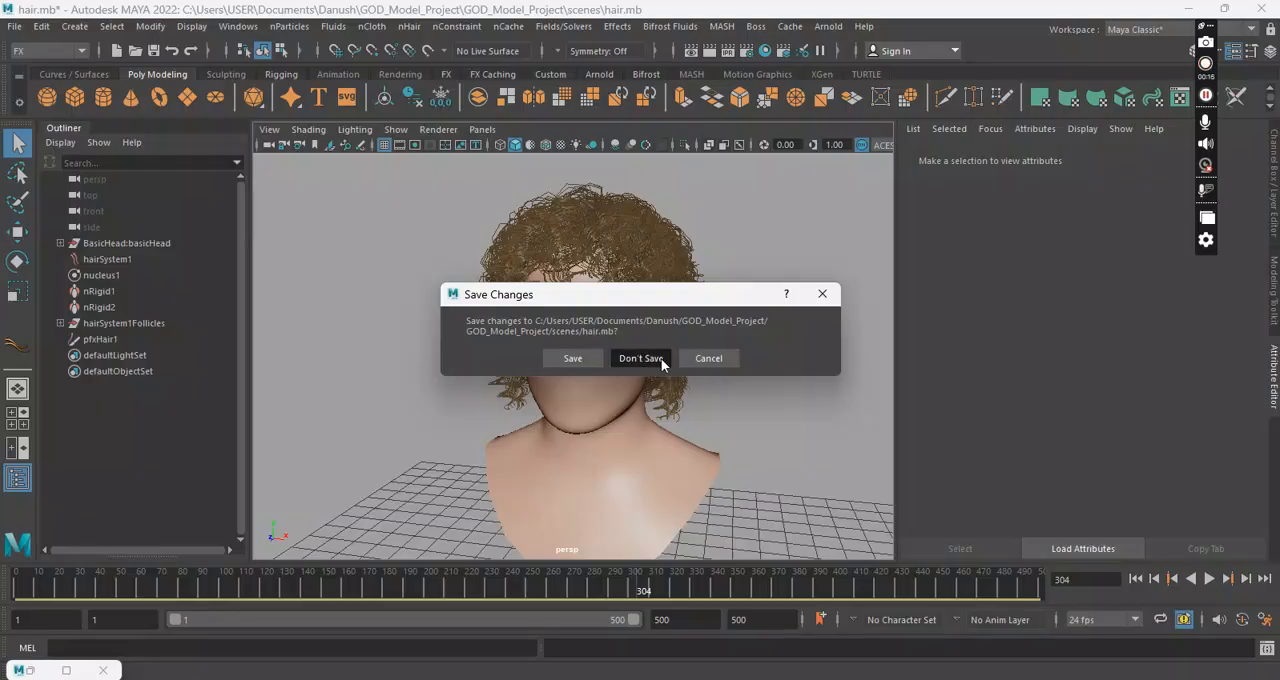
left_click(700, 358)
left_click(601, 441)
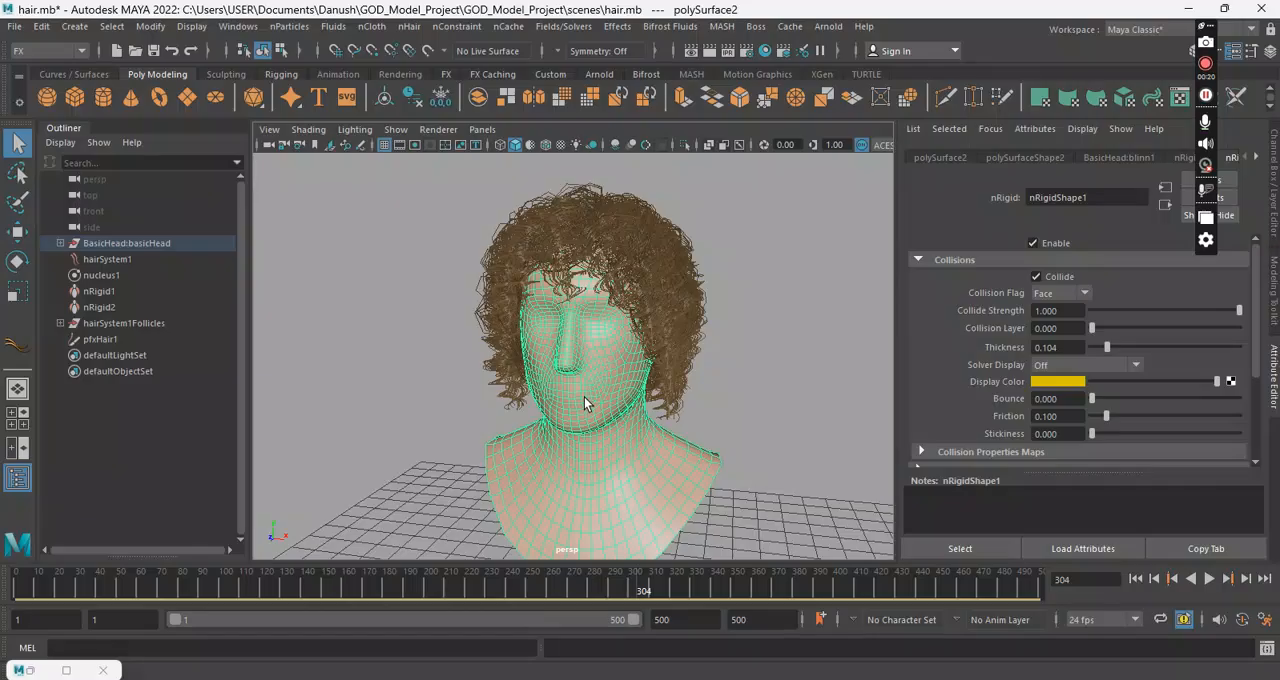
Step: Start a new empty scene without saving the changes to the current hair scene
left_click(14, 26)
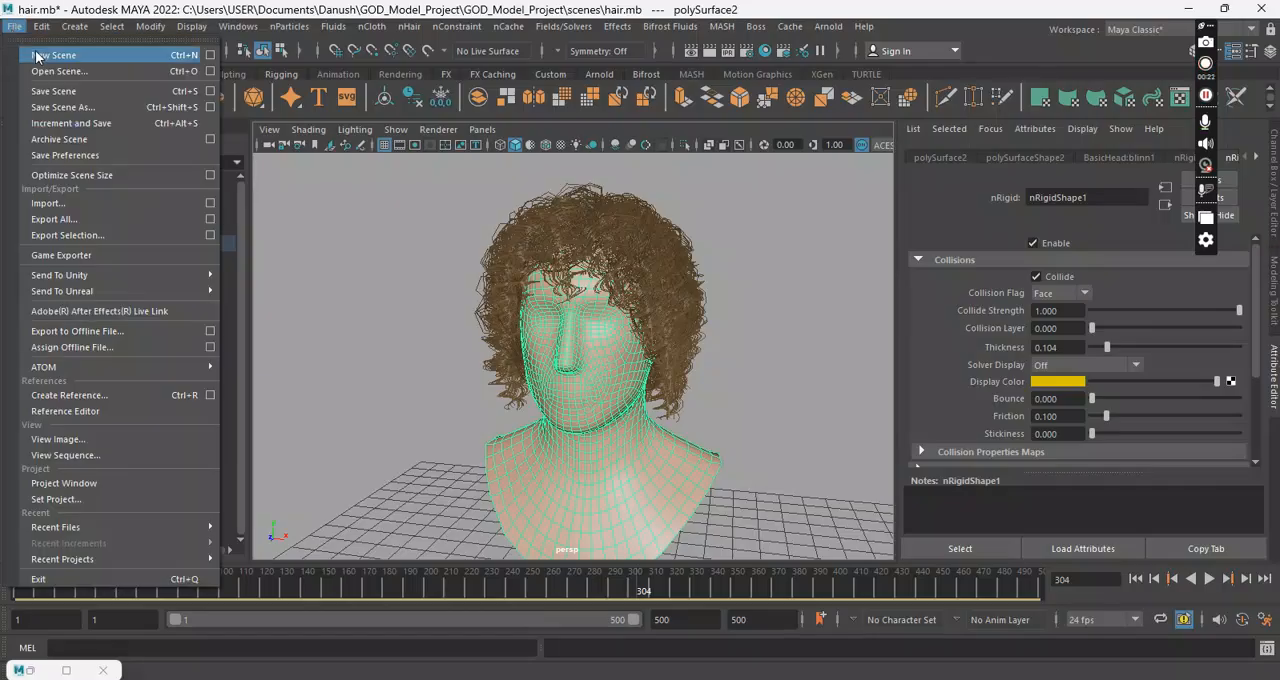
left_click(40, 54)
left_click(640, 360)
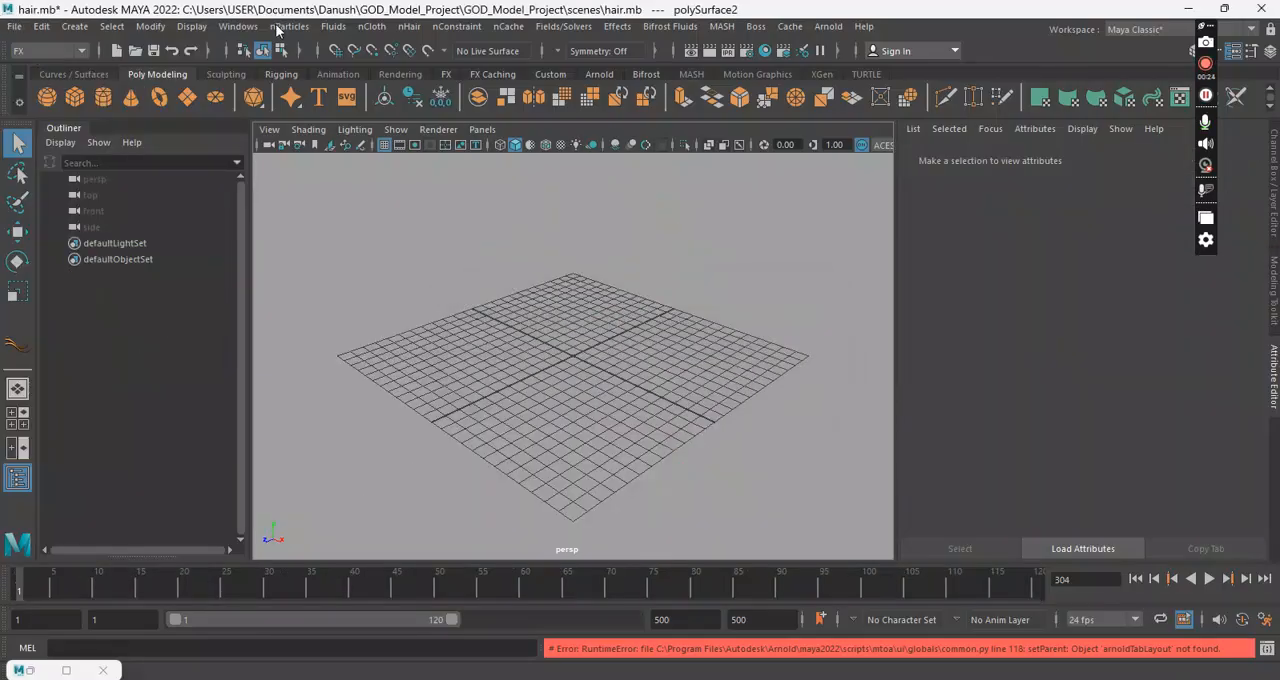
Step: Bring the BasicHead.ma sculpting base mesh from the Bipeds examples into the scene and minimize the Content Browser
left_click(245, 30)
mouse_move(333, 79)
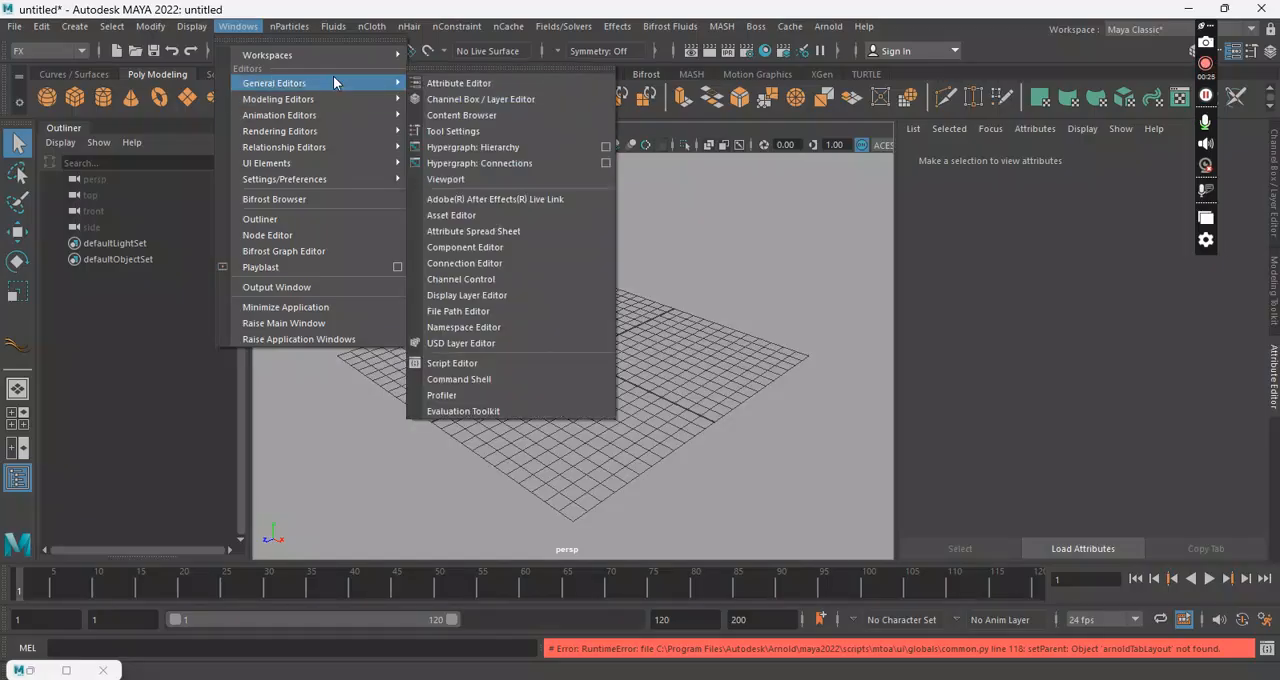
left_click(517, 117)
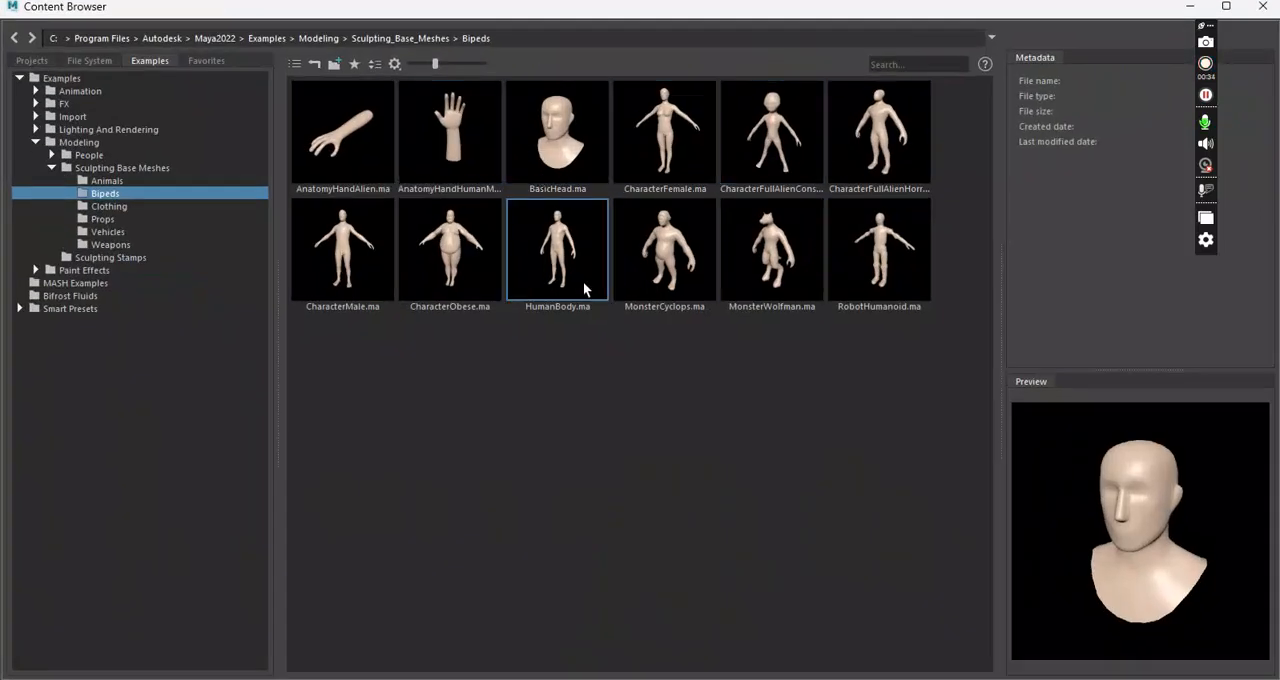
left_click(552, 167)
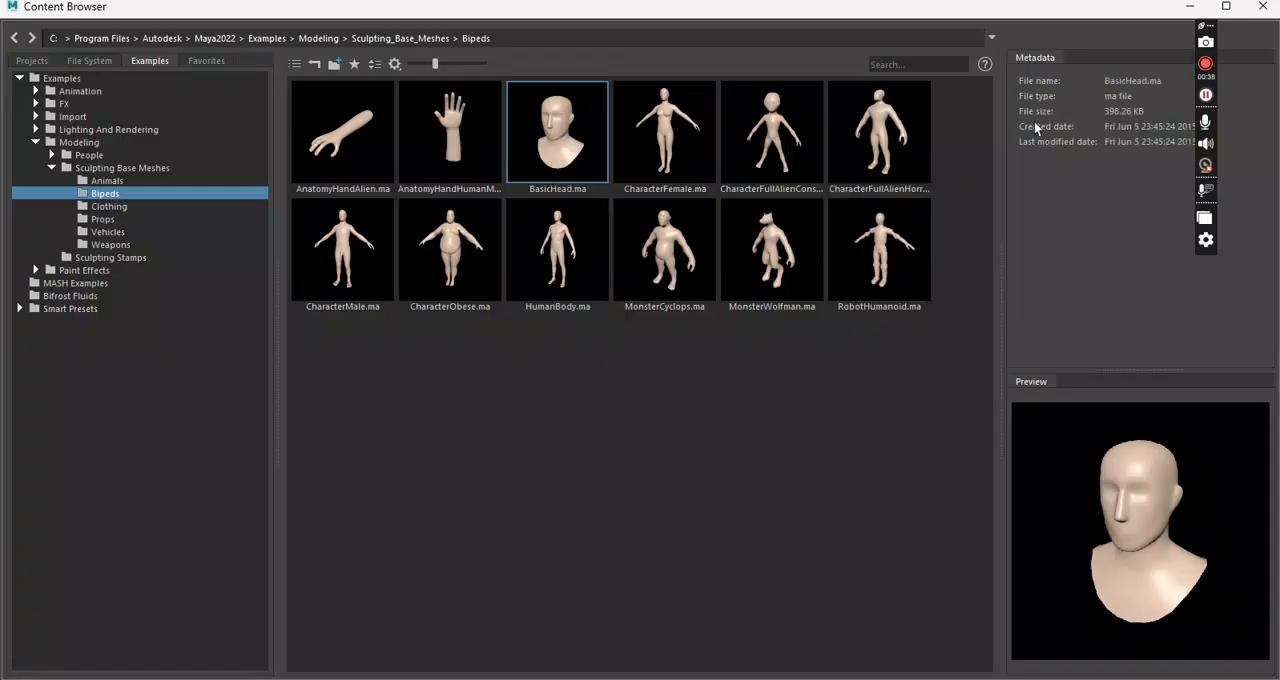
left_click(1190, 8)
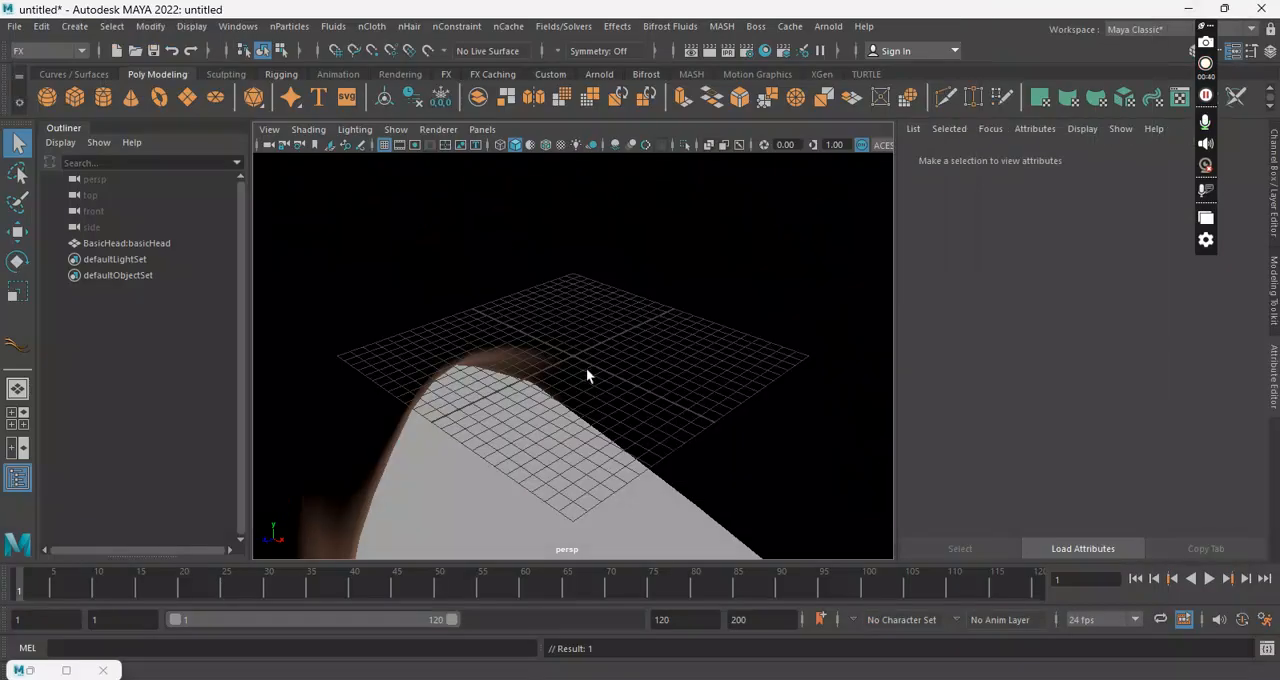
Step: Scale the head mesh uniformly on X, Y and Z to 0.1, and reduce it further to about 0.061
left_click(675, 269)
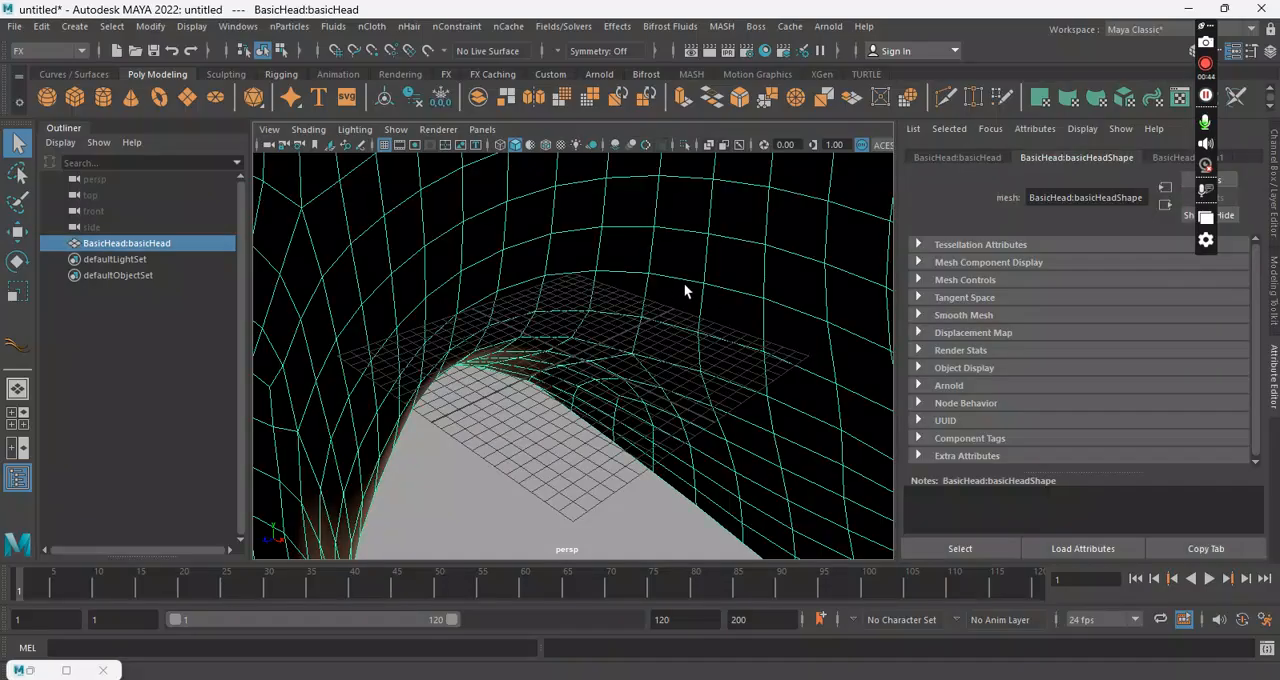
key("r")
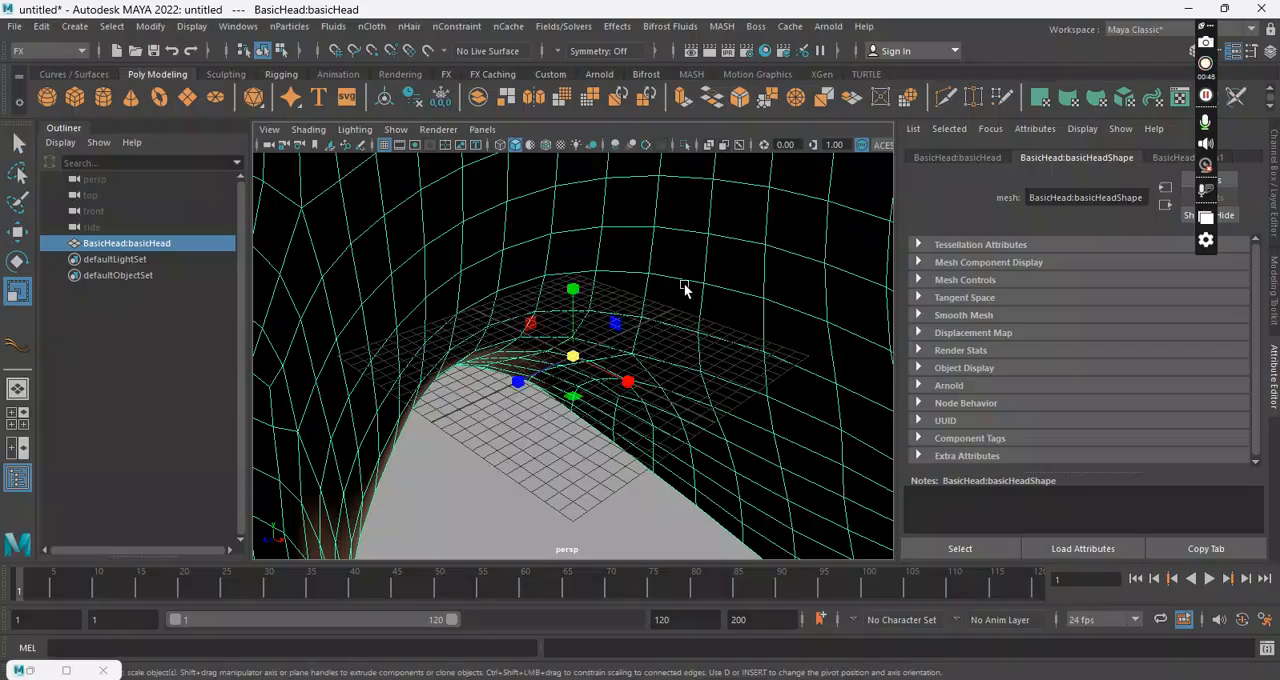
key("f")
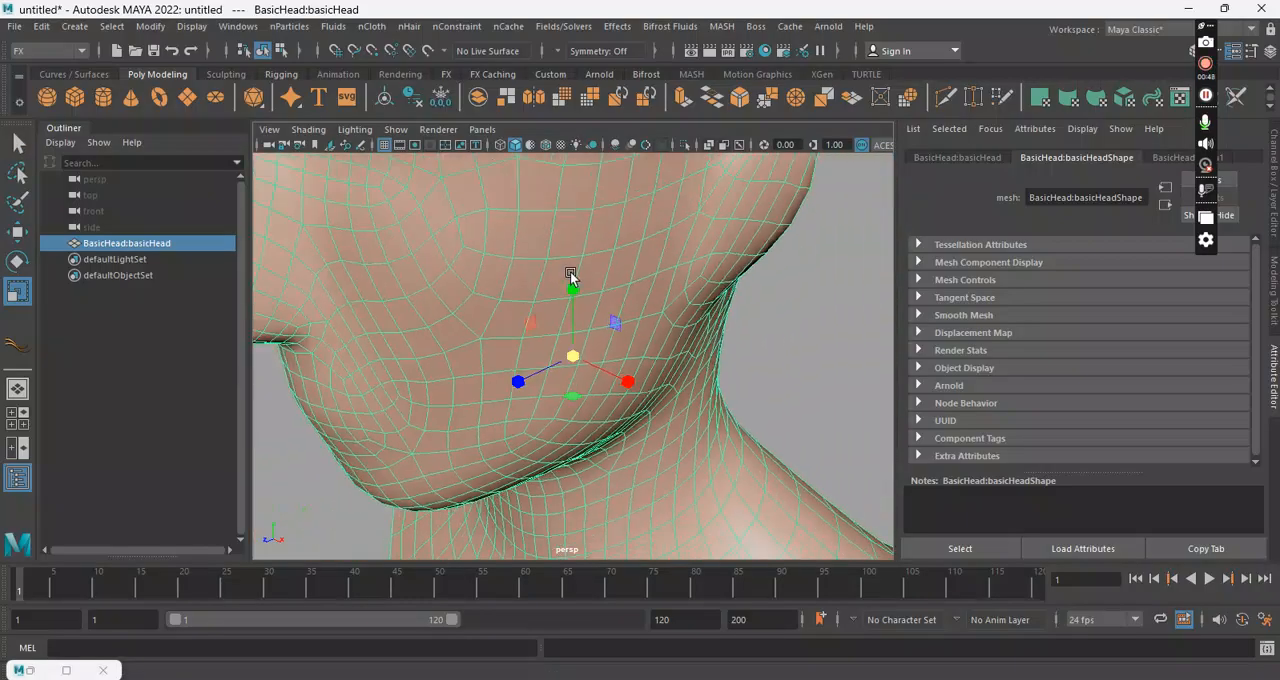
right_click_drag(332, 234, 986, 297, "alt")
key("ctrl+a")
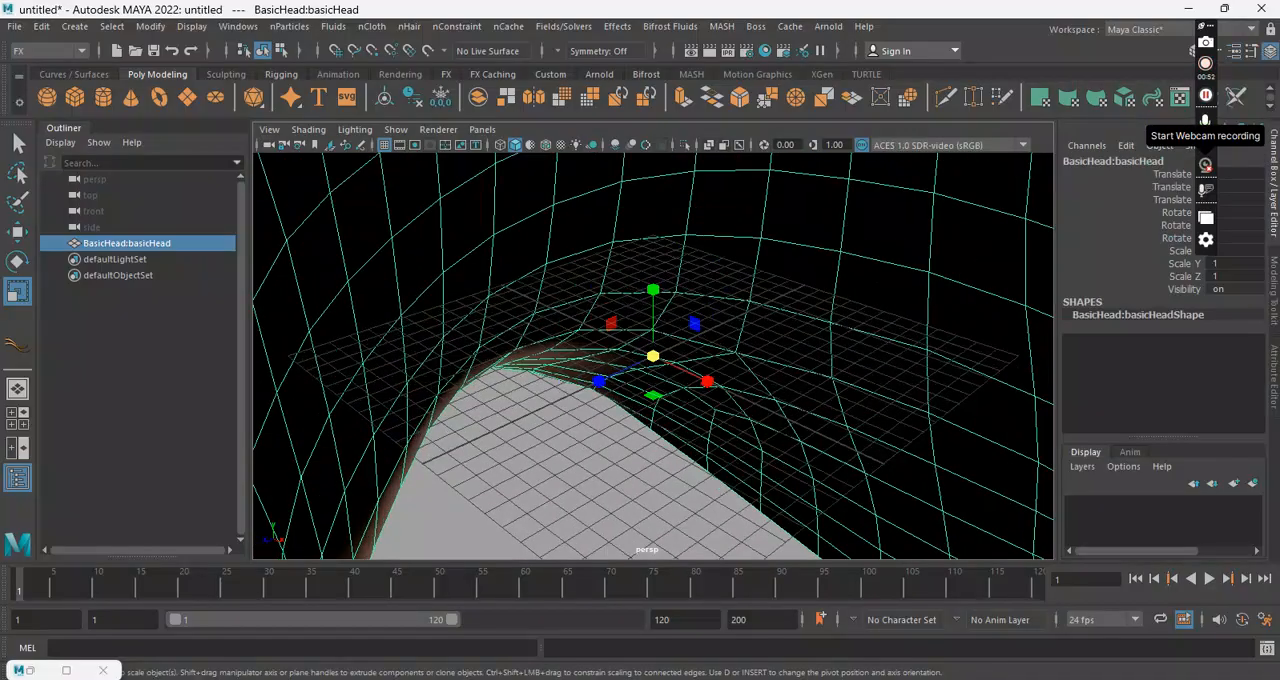
left_click_drag(1250, 249, 1250, 277)
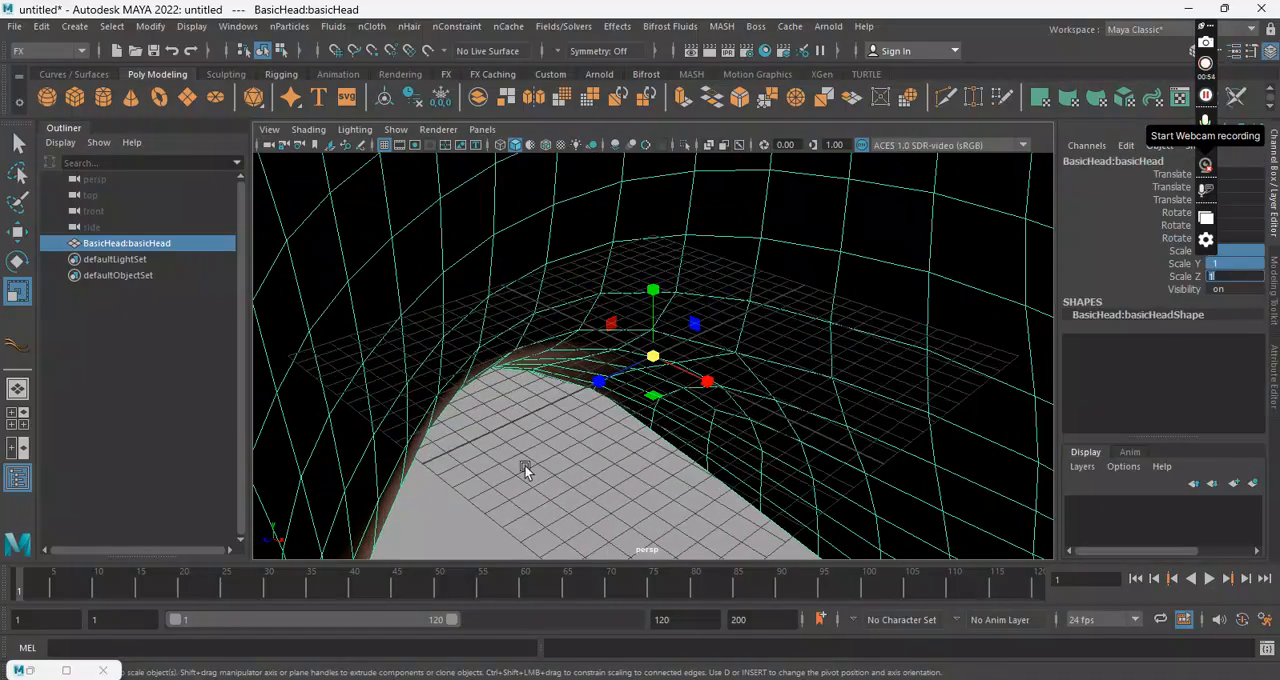
type("0.1")
key("Return")
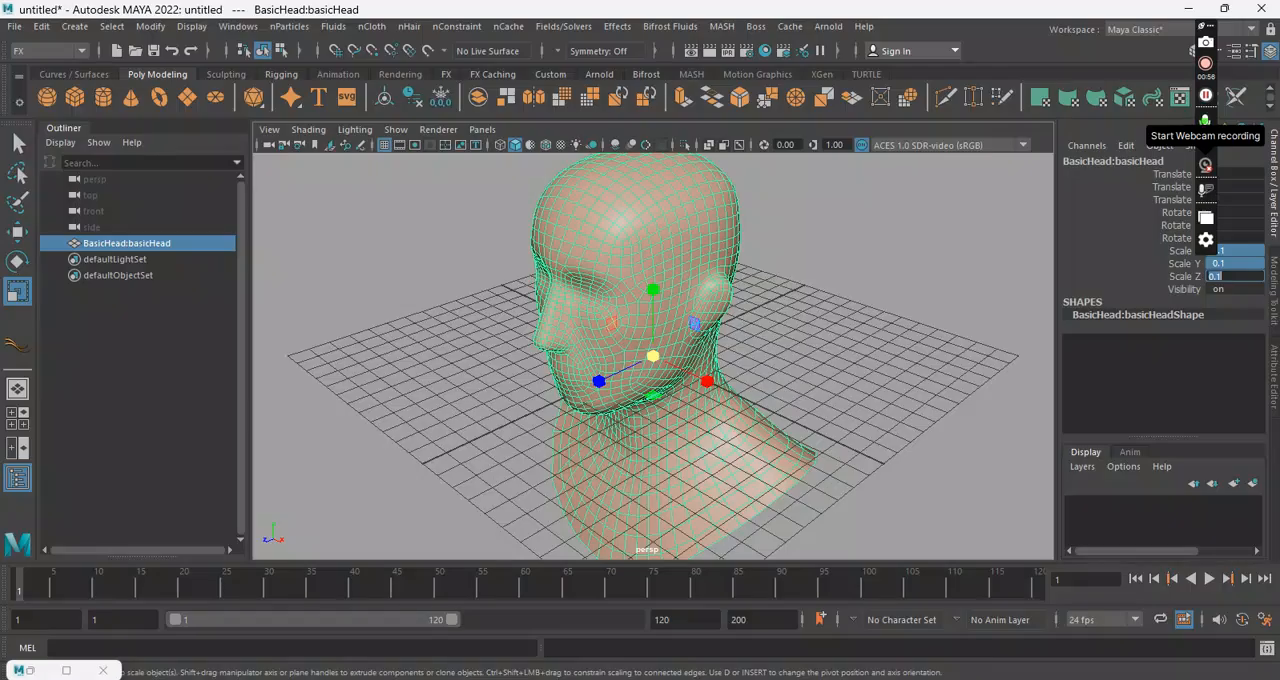
mouse_move(515, 327)
left_mouse_down("alt")
mouse_move(640, 309)
mouse_move(686, 366)
mouse_move(532, 317)
left_mouse_up("alt")
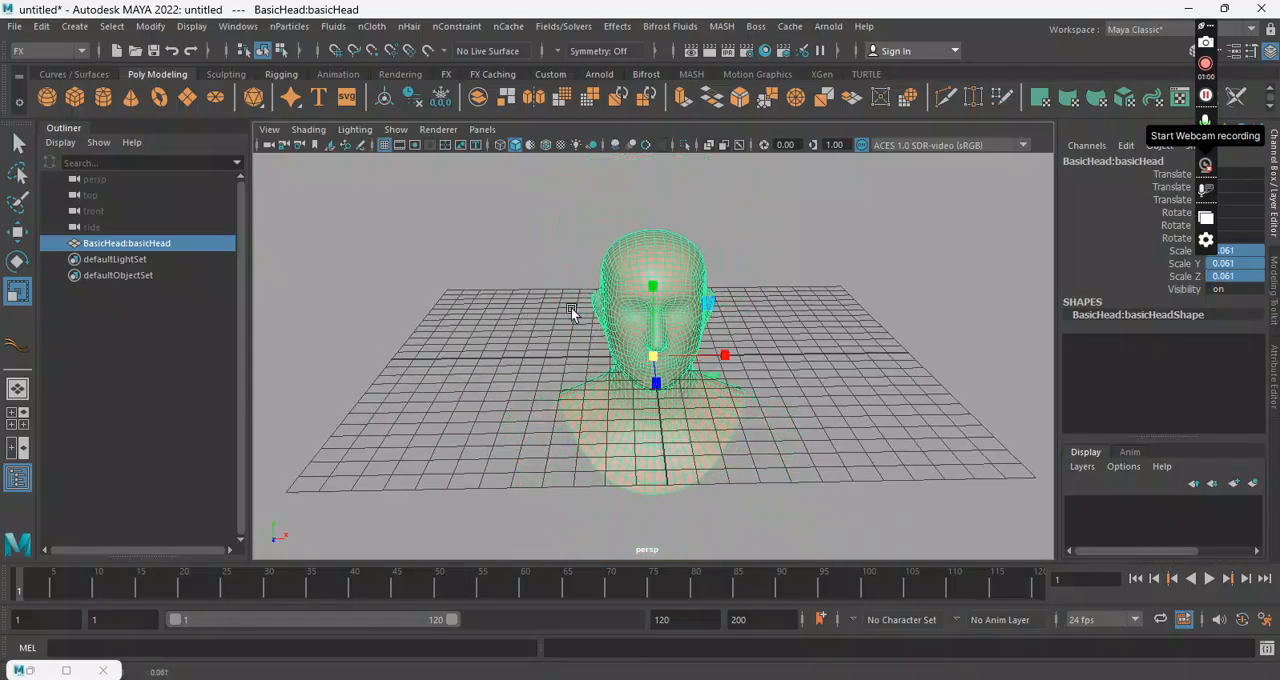
Step: Raise the head mesh along Y so the bust sits above the grid, and deselect it
key("w")
left_click_drag(651, 286, 640, 130)
middle_click_drag(765, 321, 703, 416, "alt")
left_click(703, 416)
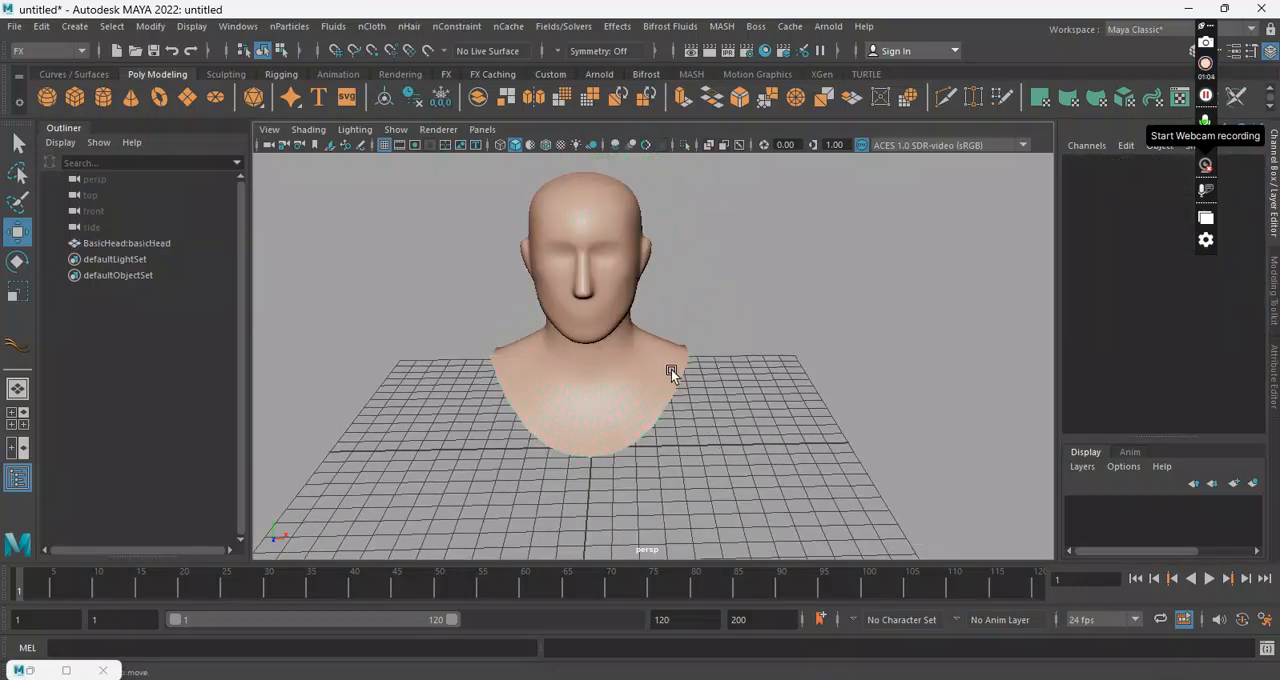
Step: Create a polygon sphere at the origin and shift it slightly along X by about 0.2 units
left_click(48, 91)
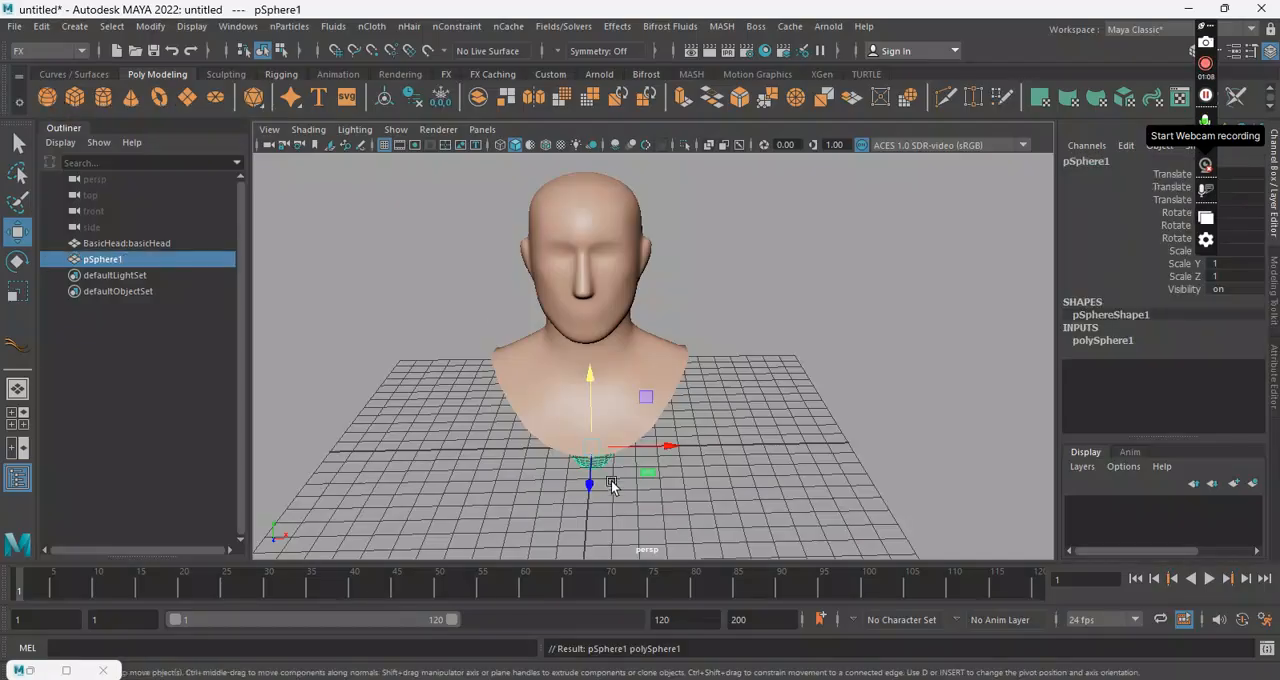
mouse_move(671, 441)
left_mouse_down()
mouse_move(821, 433)
mouse_move(656, 425)
left_mouse_up()
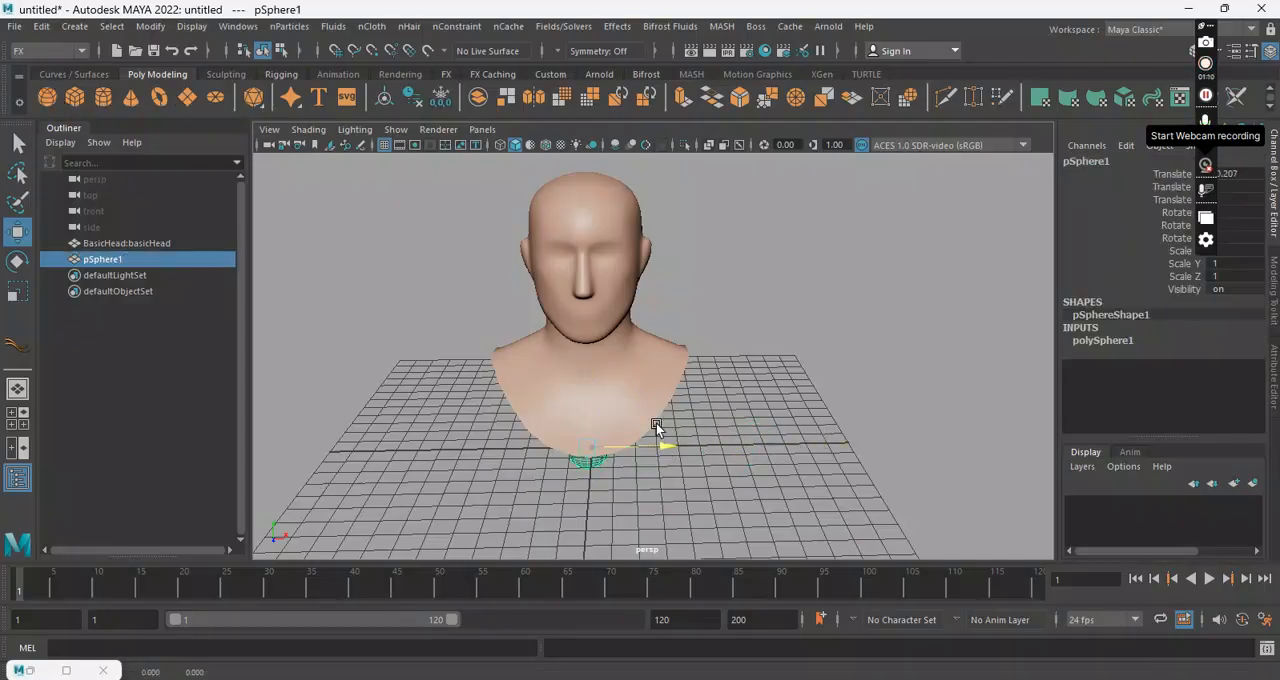
Step: Put the head mesh on a new display layer and hide that layer
left_click(562, 242)
left_click(1254, 483)
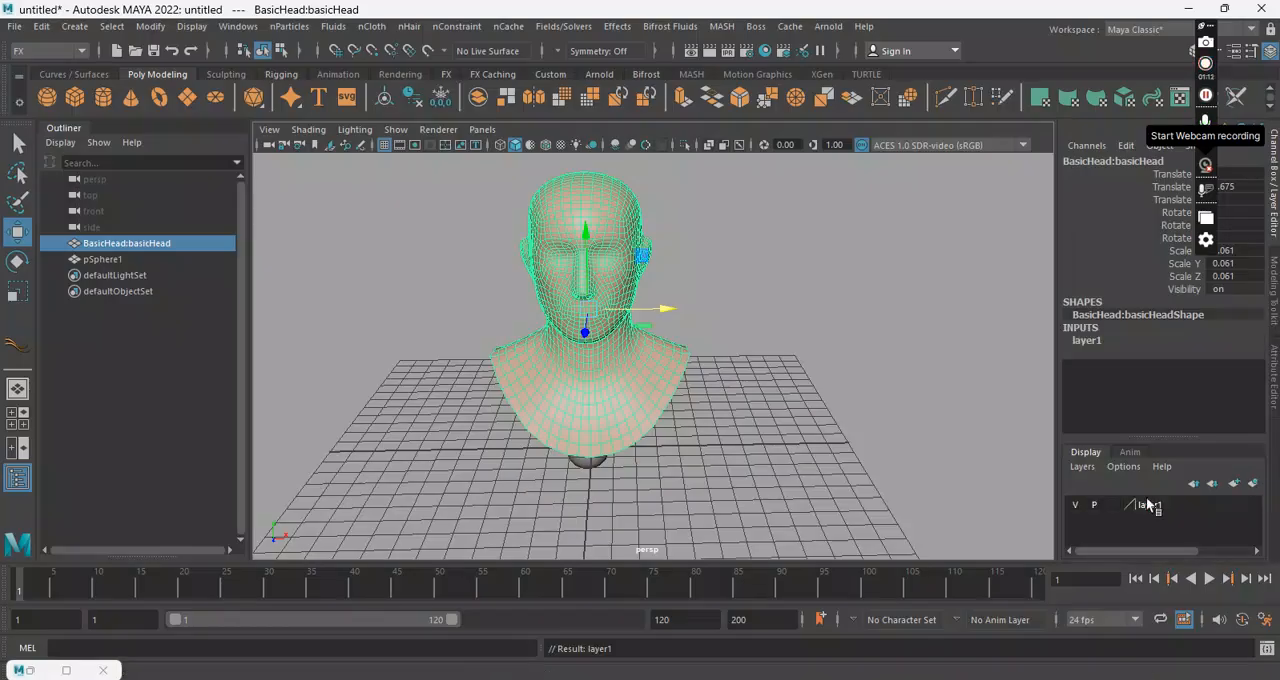
left_click(1077, 502)
Step: Enlarge the polygon sphere uniformly to a scale of about 2.259
right_click_drag(560, 421, 615, 458, "alt")
left_click(556, 507)
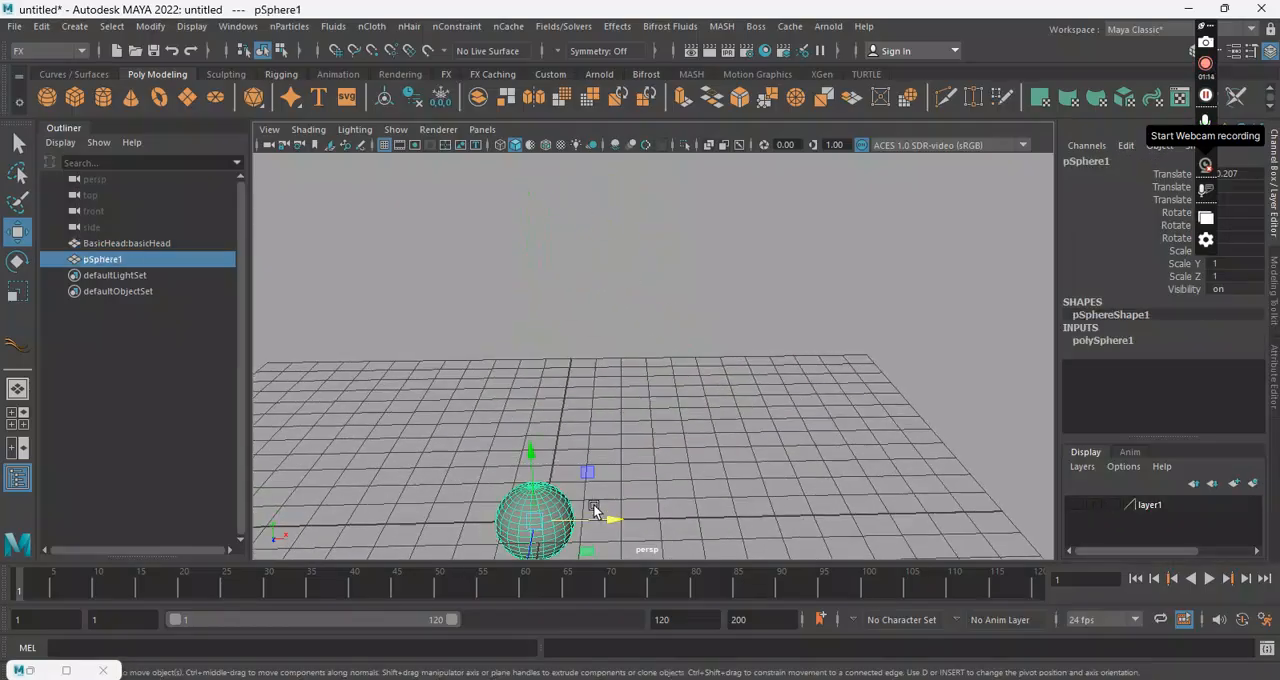
middle_click_drag(593, 504, 635, 397, "alt")
key("r")
left_click_drag(579, 421, 667, 433)
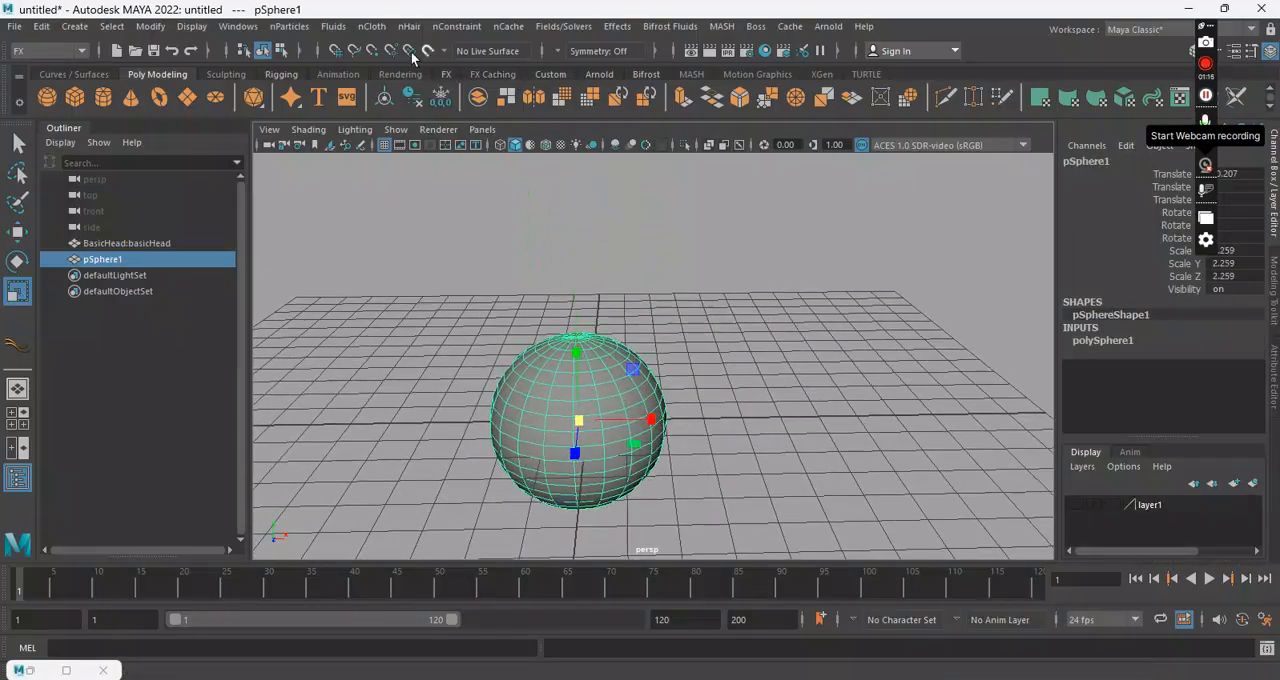
Step: Create Paint Effects nHair on the sphere using the reset default options, with U and V counts of 8
left_click(404, 31)
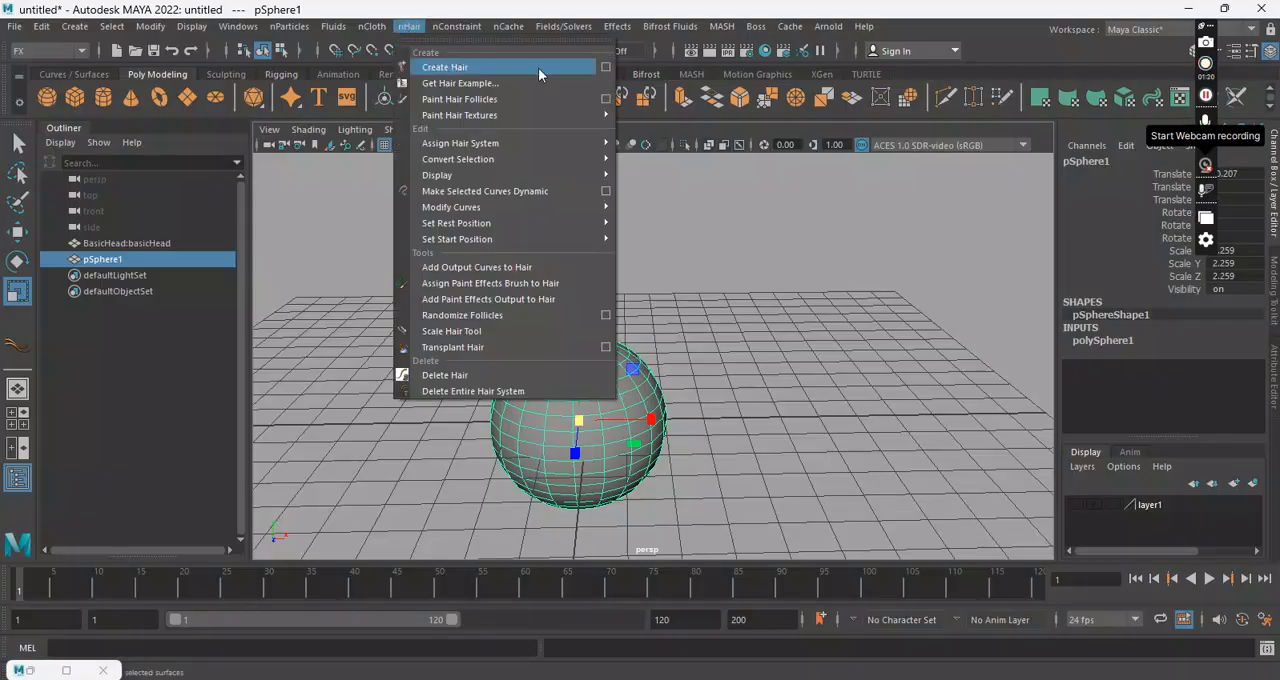
left_click(606, 66)
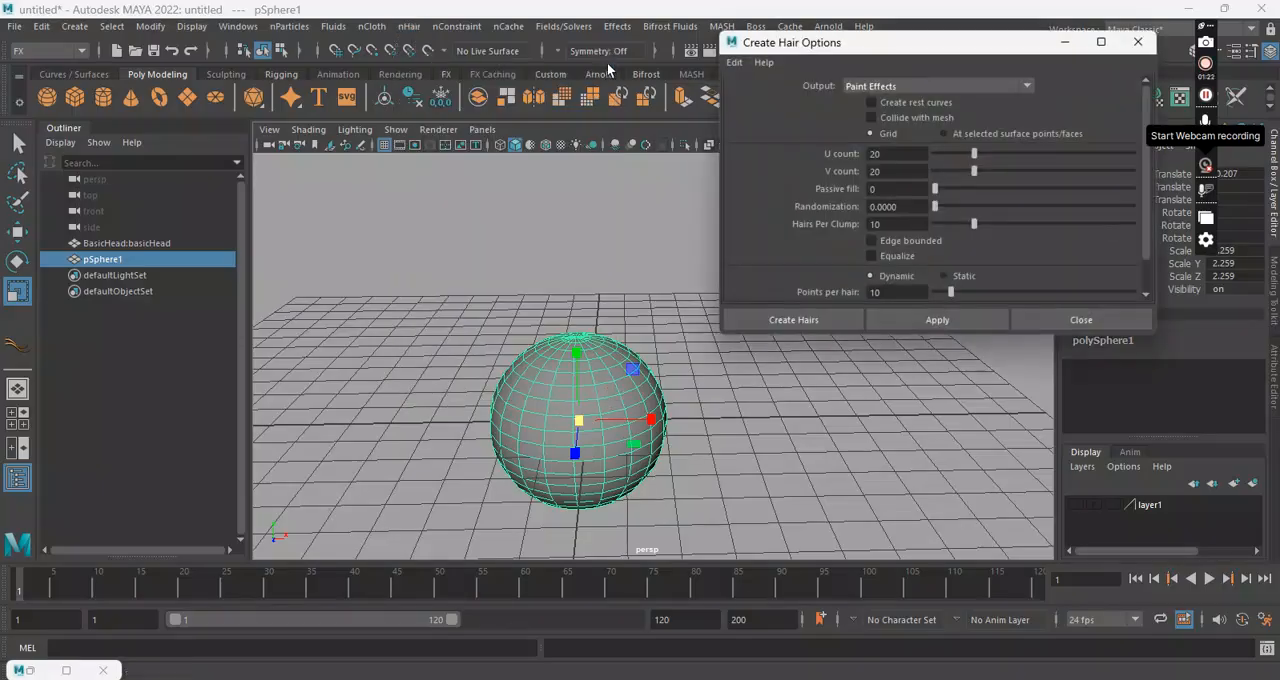
left_click(932, 86)
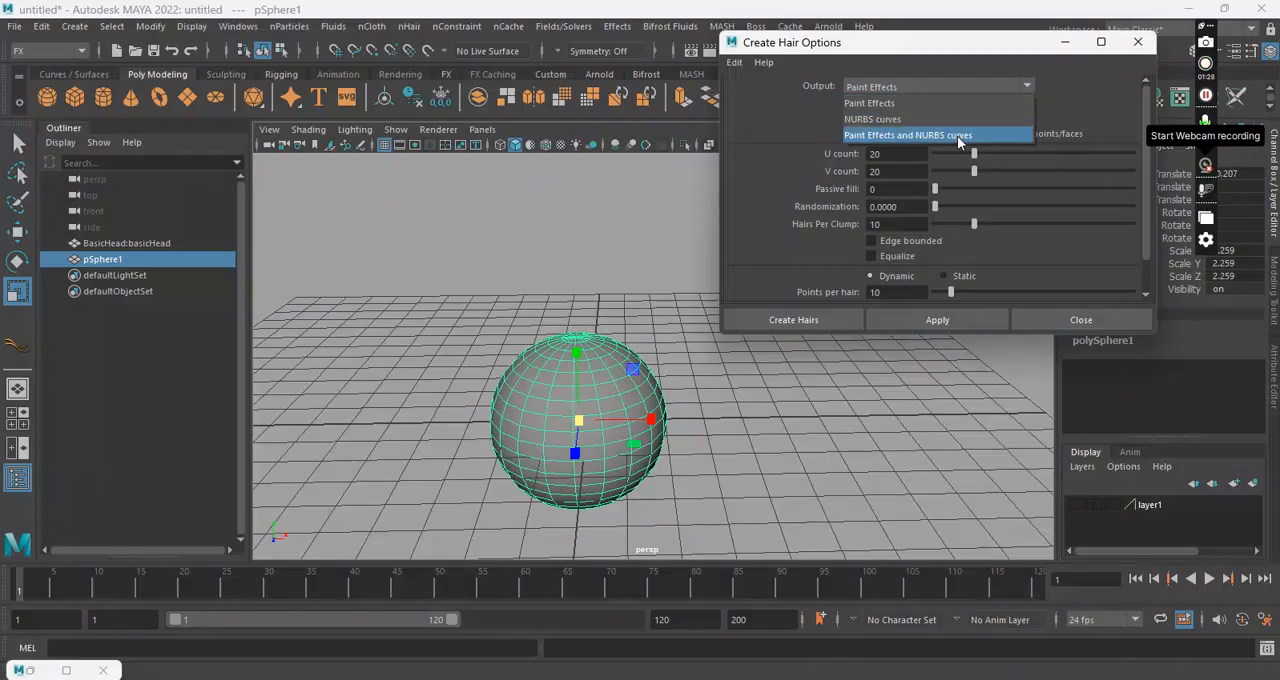
left_click(735, 63)
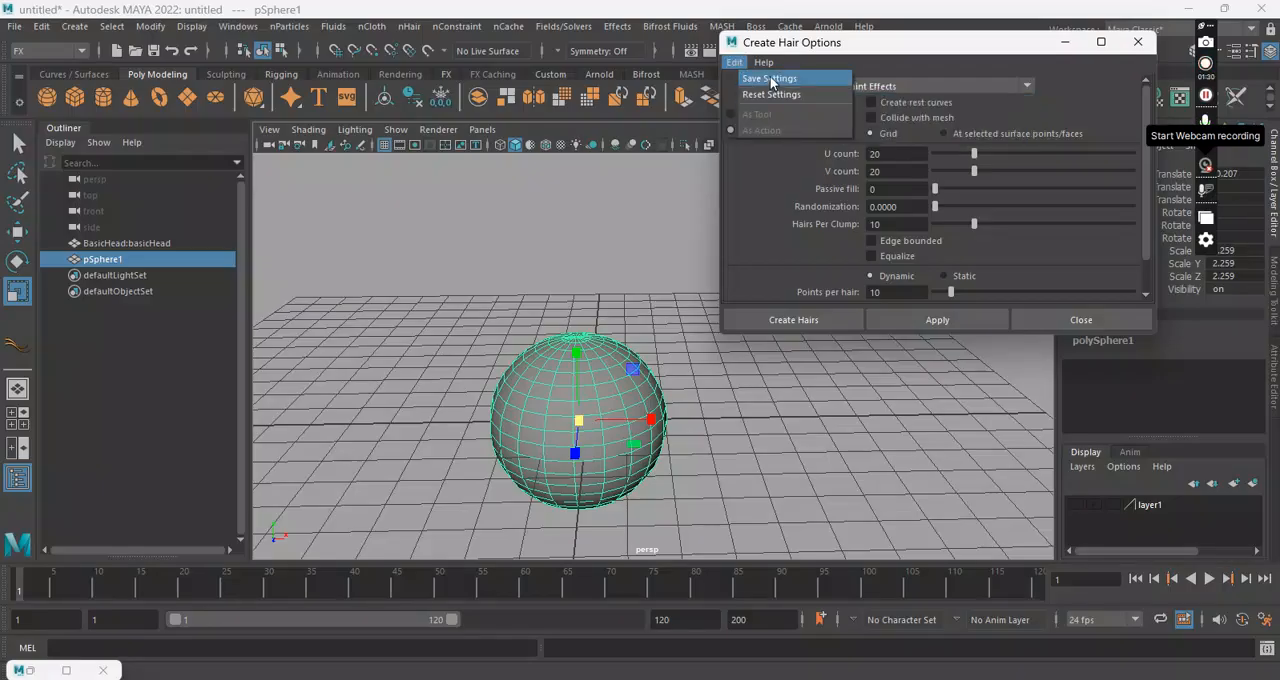
left_click(770, 94)
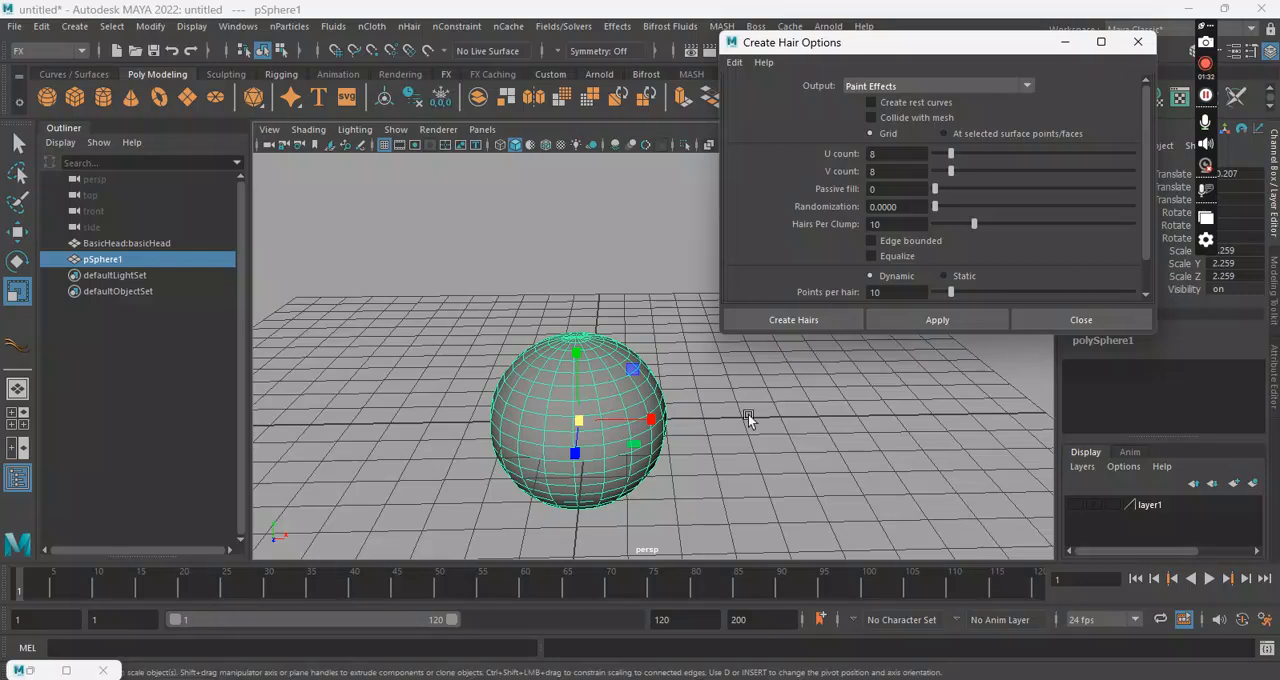
left_click(799, 318)
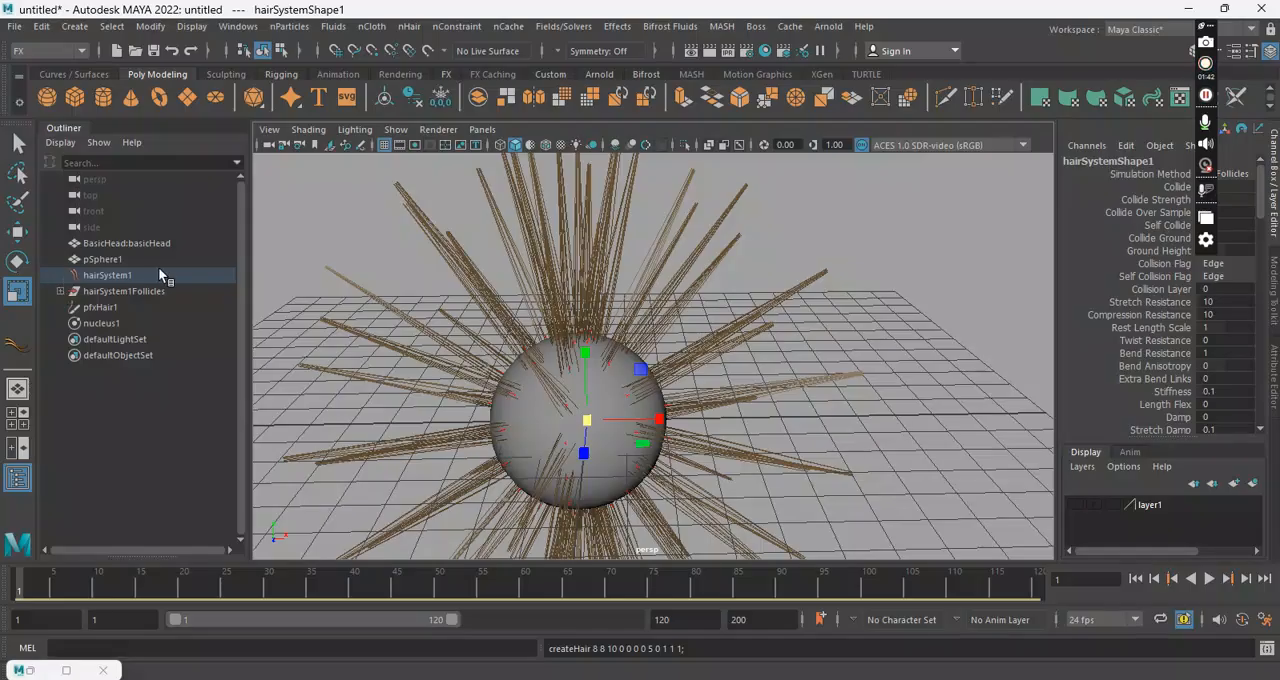
Step: Inspect the hair system nodes by expanding the hairSystem1Follicles group and selecting its first follicle
left_click(112, 276)
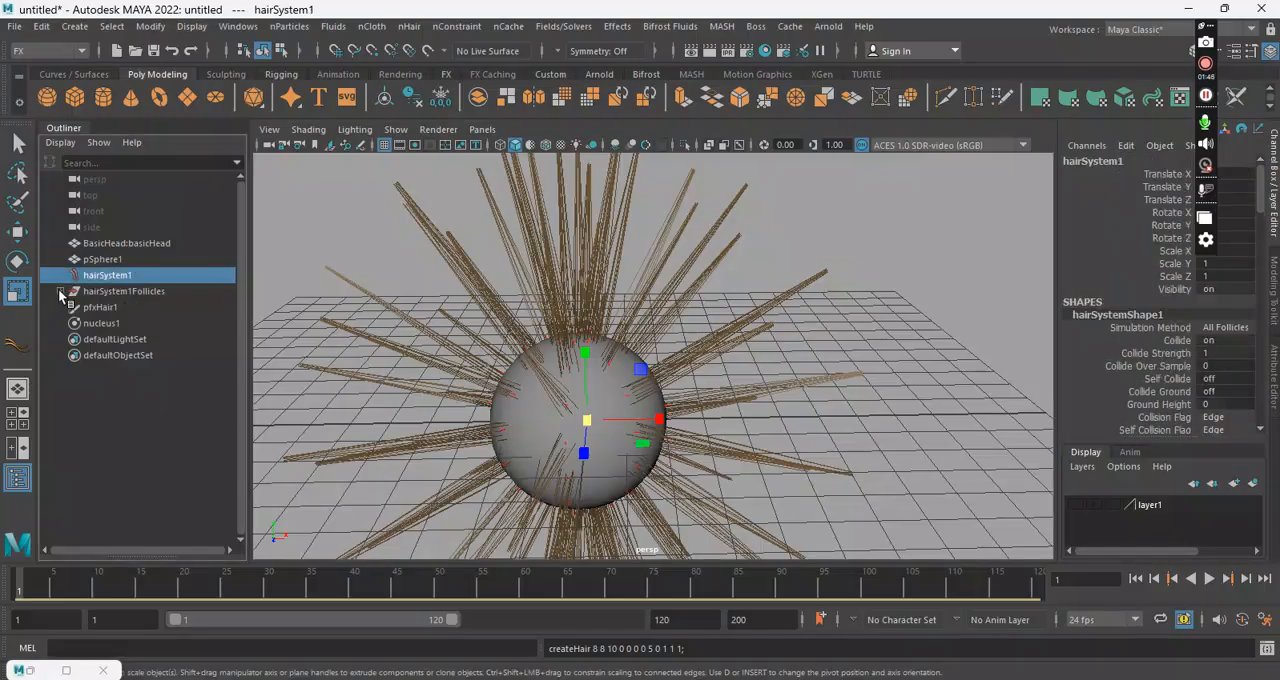
left_click(130, 291)
left_click(60, 291)
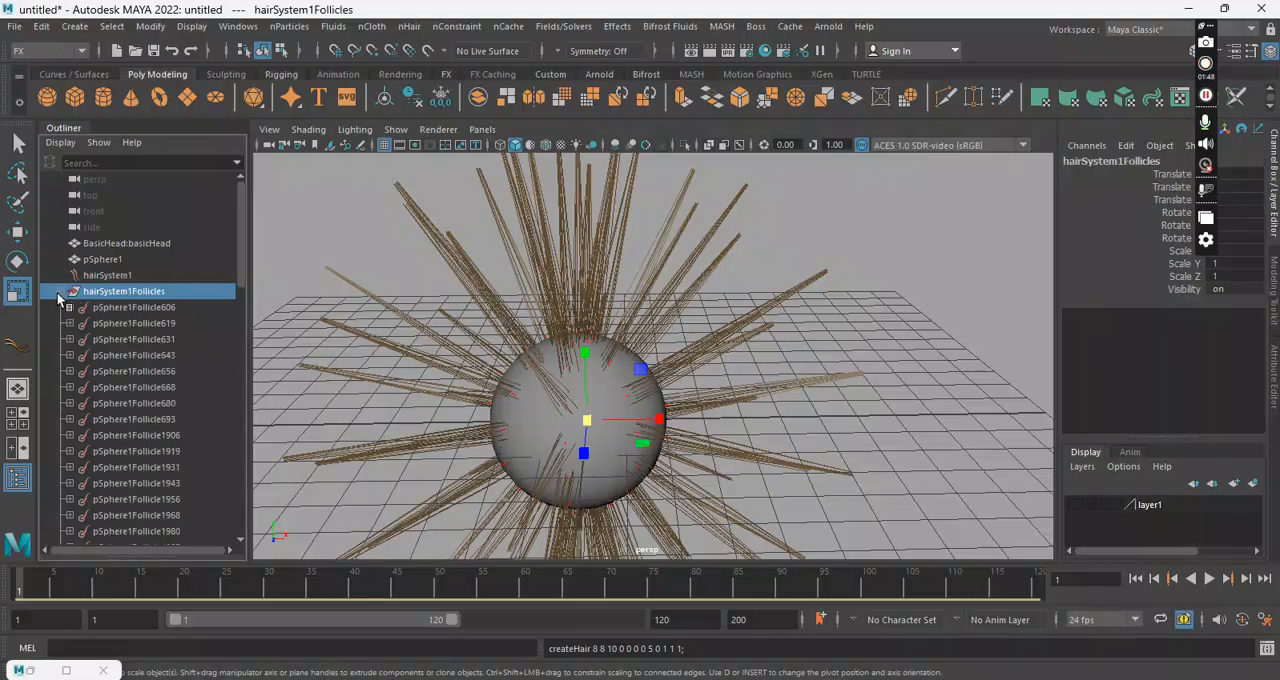
left_click(150, 307)
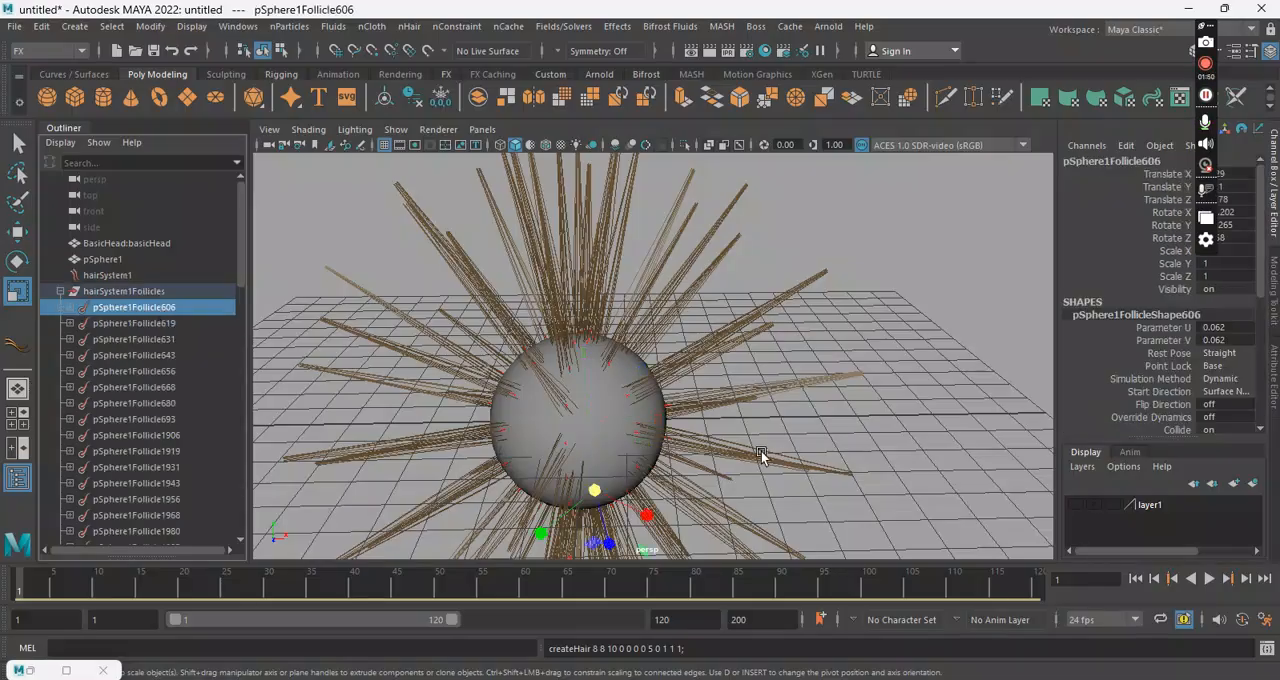
Step: Examine how the follicles and hair clumps are distributed around the sphere, including its underside
left_click_drag(764, 455, 524, 452, "alt")
right_click_drag(524, 452, 623, 483, "alt")
left_click_drag(623, 483, 606, 423, "alt")
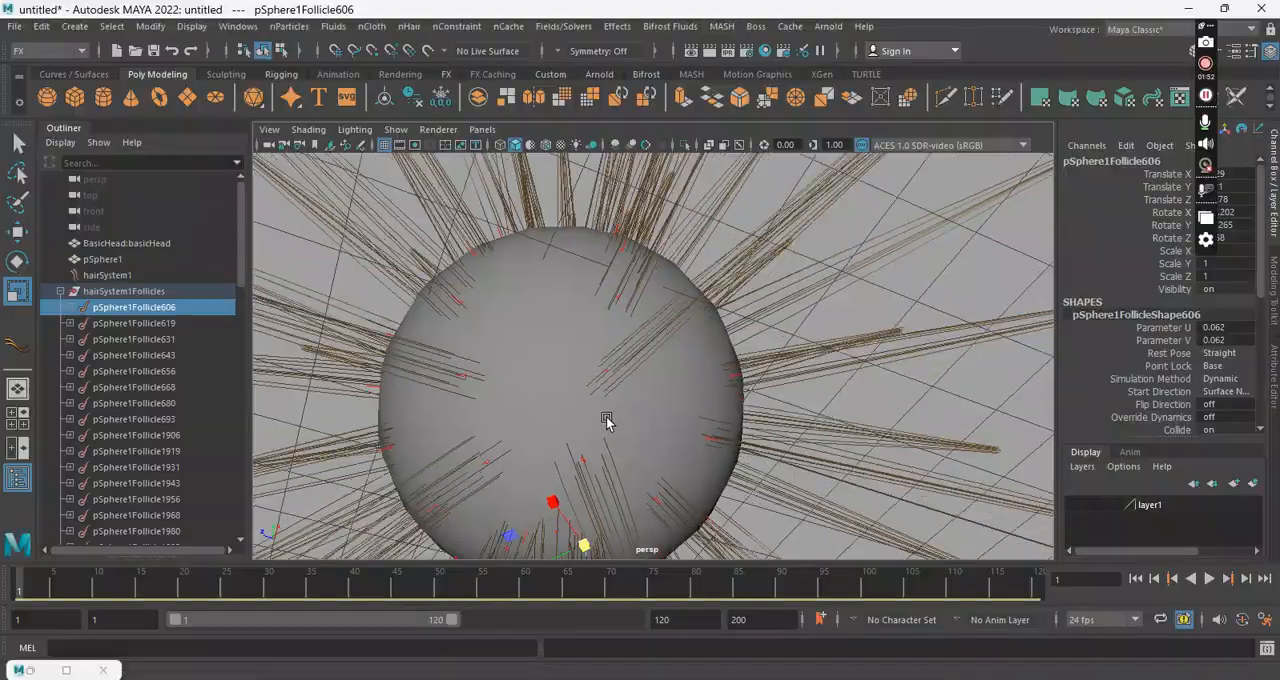
right_click_drag(606, 423, 652, 474, "alt")
middle_click_drag(652, 474, 714, 314, "alt")
left_click_drag(628, 331, 640, 366, "alt")
middle_click_drag(640, 366, 671, 446, "alt")
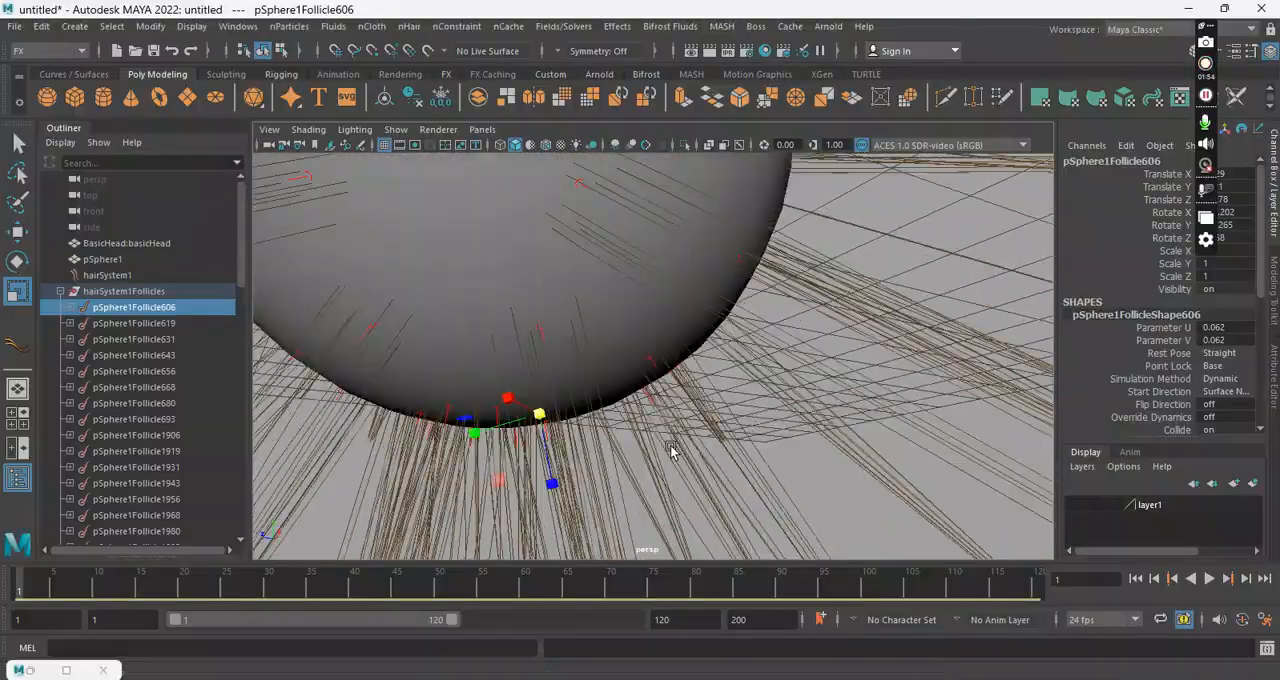
right_click_drag(671, 446, 704, 336, "alt")
left_click_drag(704, 336, 822, 250, "alt")
Step: Select the pfxHair1 strands and examine up close where they grow from the follicles on the sphere
left_click(880, 368)
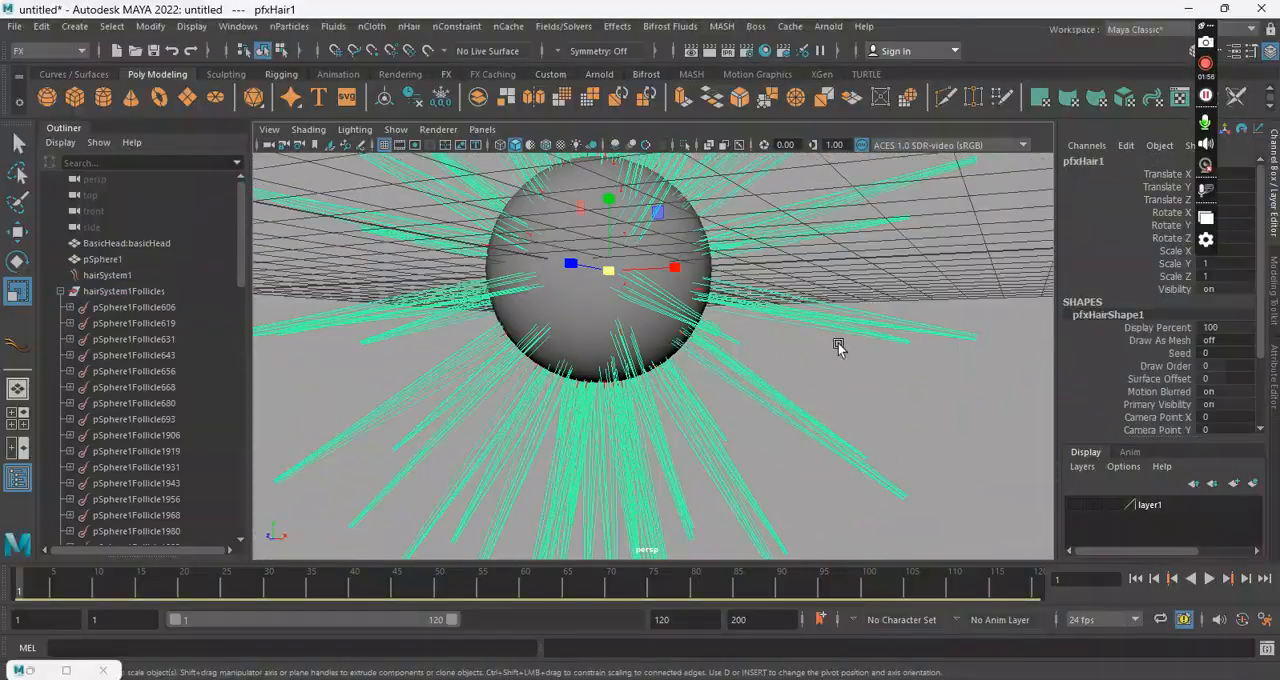
left_click_drag(702, 286, 694, 315, "alt")
right_click_drag(610, 263, 614, 297, "alt")
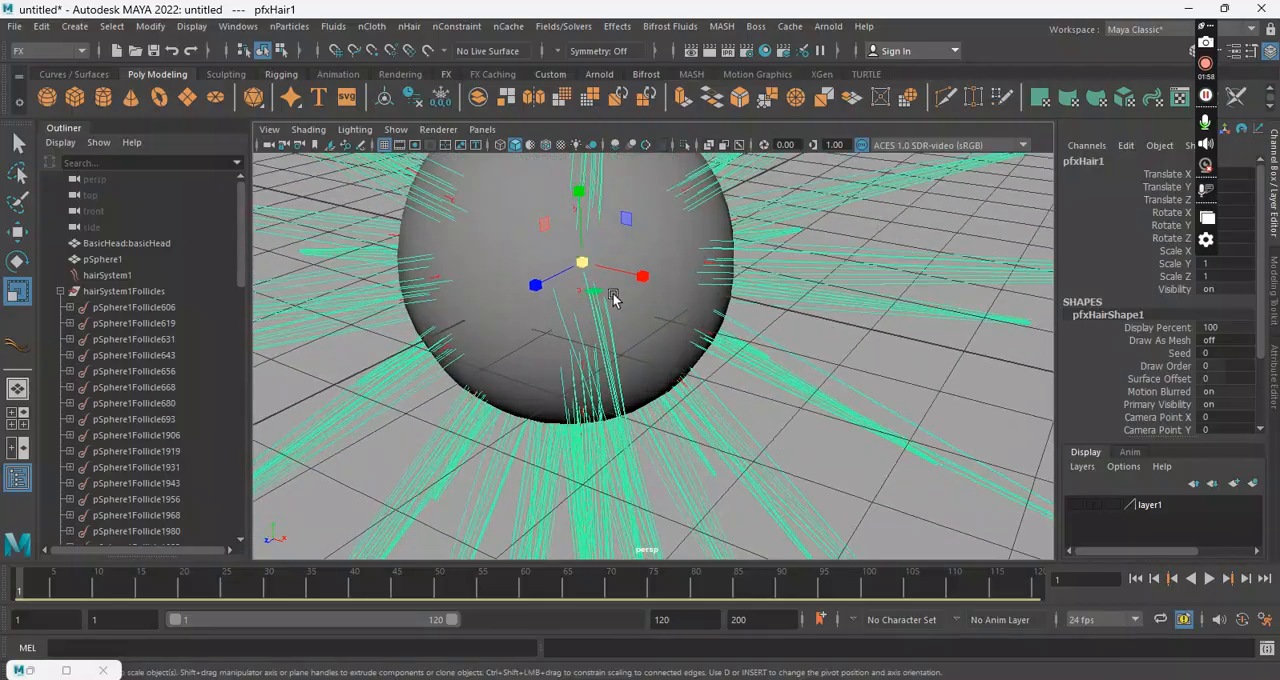
left_click_drag(570, 295, 600, 300, "alt")
right_click_drag(600, 300, 767, 283, "alt")
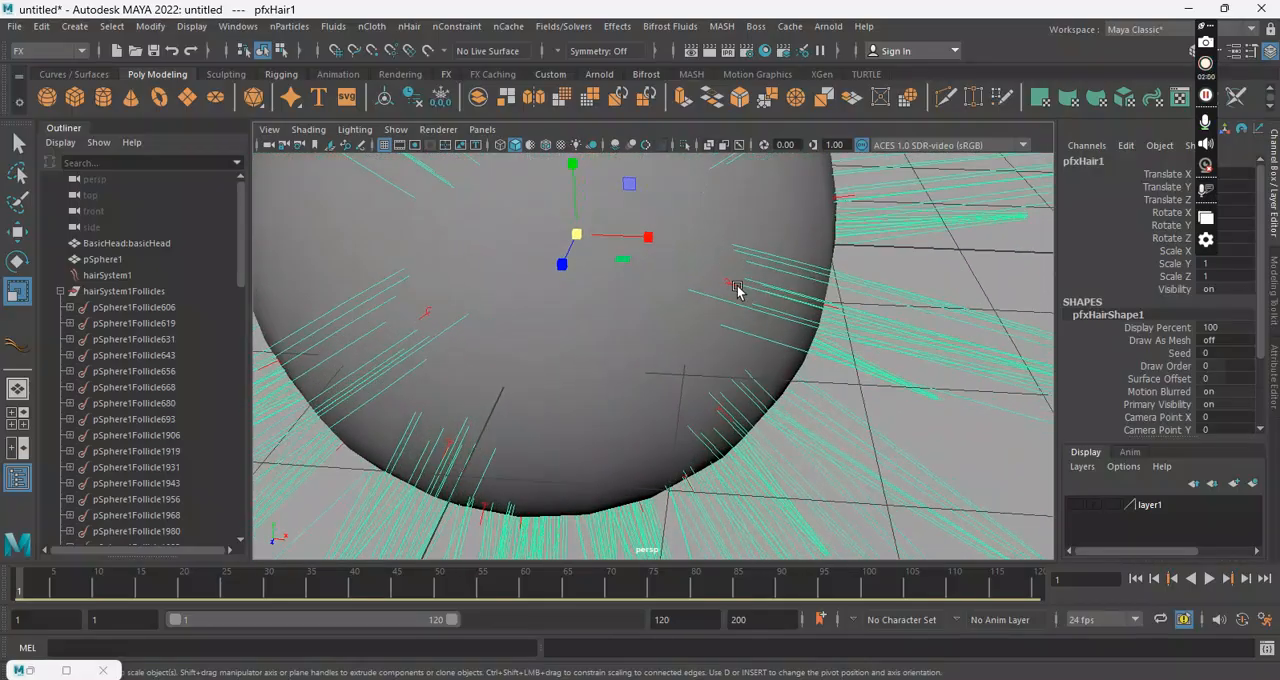
Step: Select a single follicle on the sphere's surface, inspect its hair clump from several angles, and clear the selection
left_click(714, 308)
key("q")
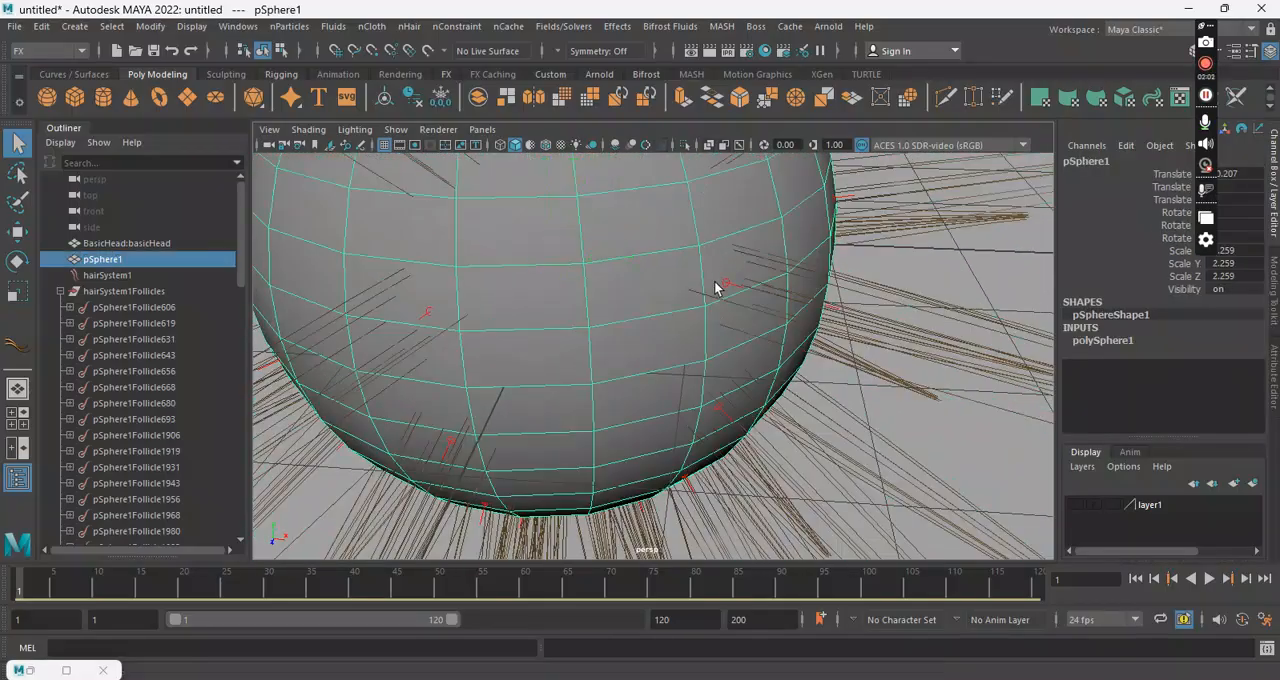
left_click(726, 285)
right_click_drag(784, 346, 672, 322, "alt")
left_click_drag(672, 335, 648, 385, "alt")
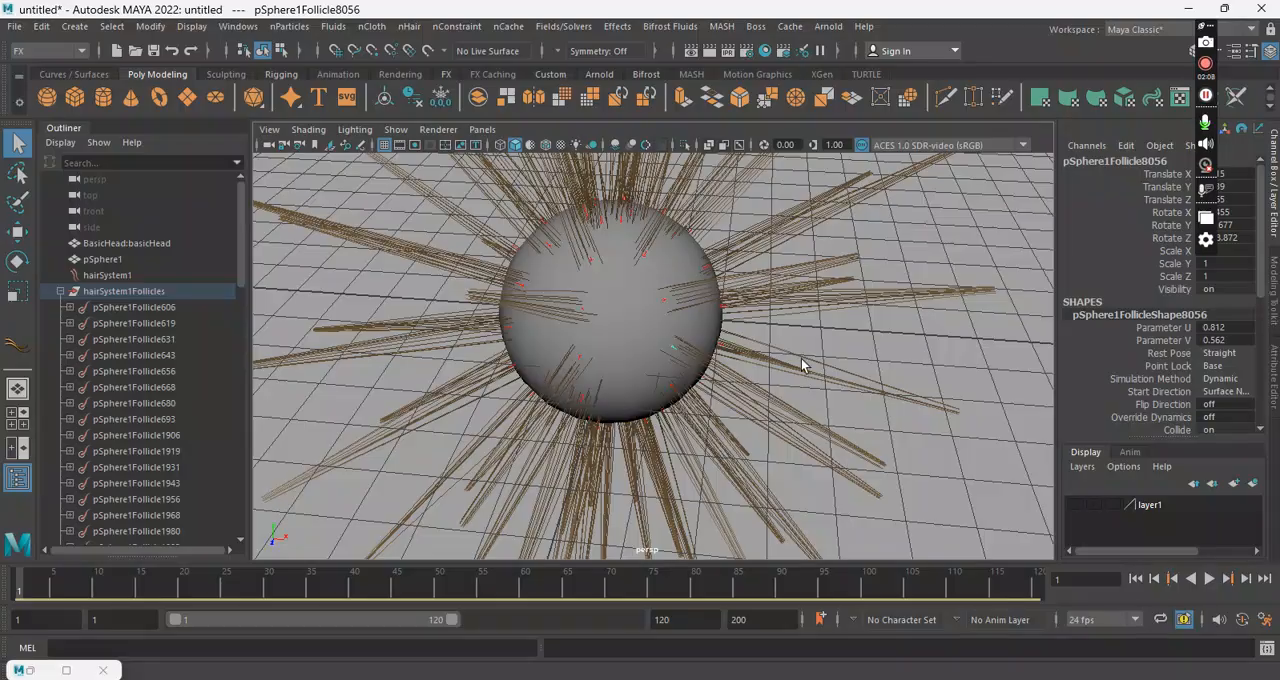
left_click_drag(866, 403, 727, 313, "alt")
left_click(874, 342)
scroll(729, 303, "down", 5)
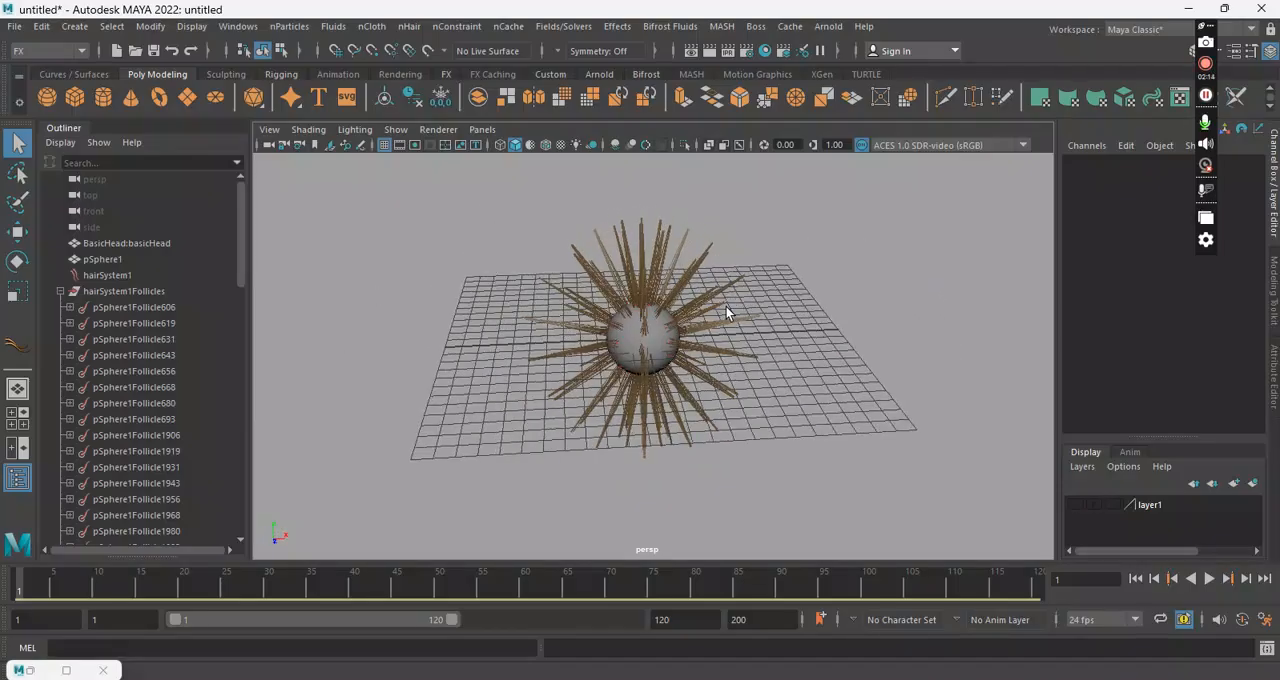
Step: Play the hair simulation, stop it at about frame 39, and examine how the hair falls around the sphere
left_click(1209, 579)
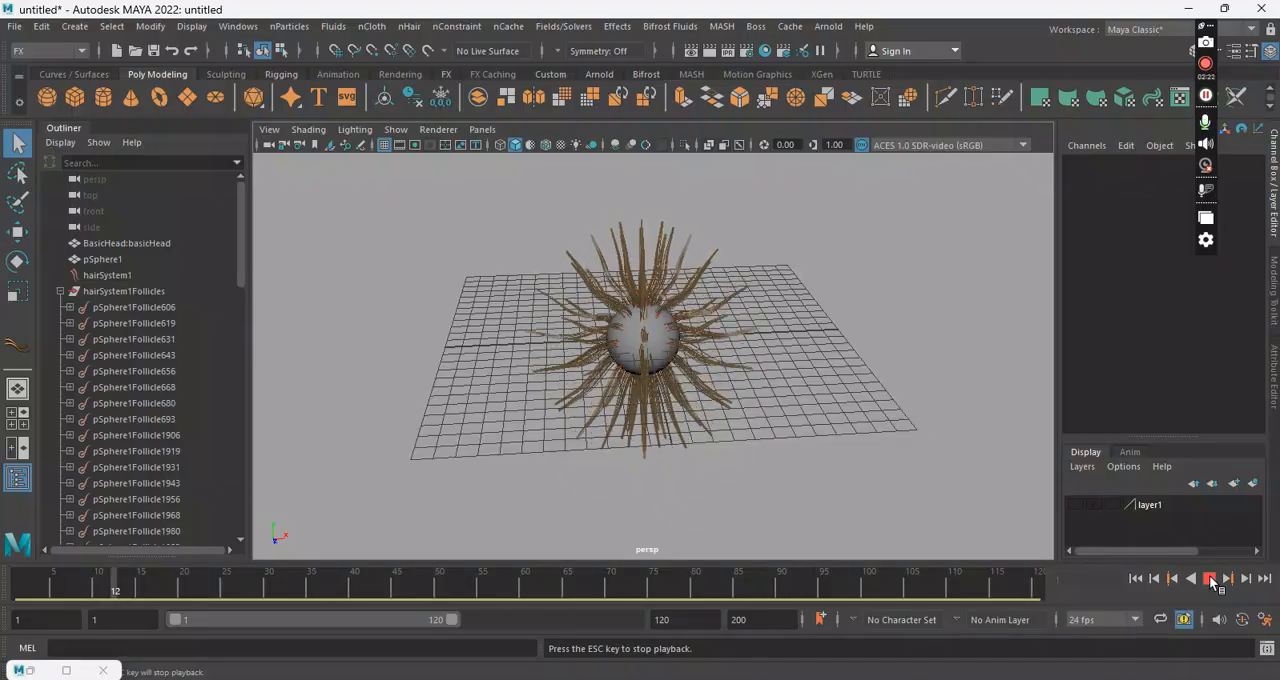
left_click(1210, 579)
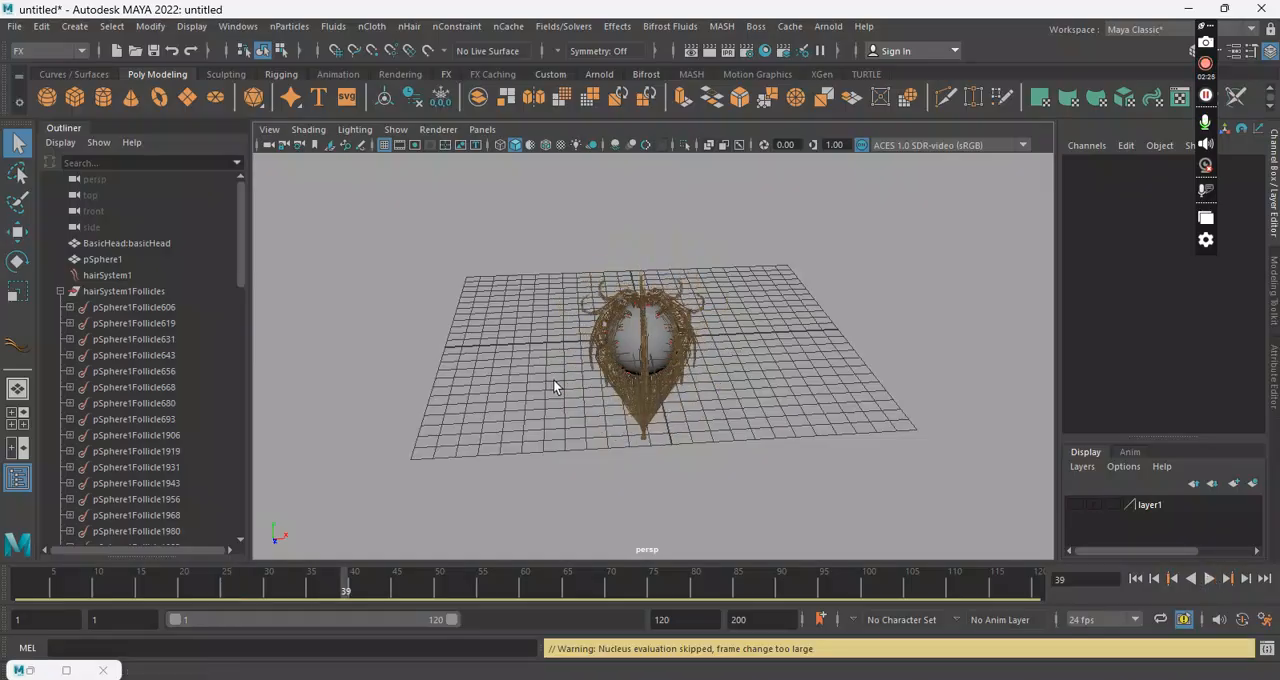
left_click(698, 360)
mouse_move(809, 407)
left_mouse_down("alt")
mouse_move(563, 397)
mouse_move(831, 400)
left_mouse_up("alt")
scroll(831, 405, "up", 5)
left_click(800, 470)
left_click_drag(800, 470, 743, 340, "alt")
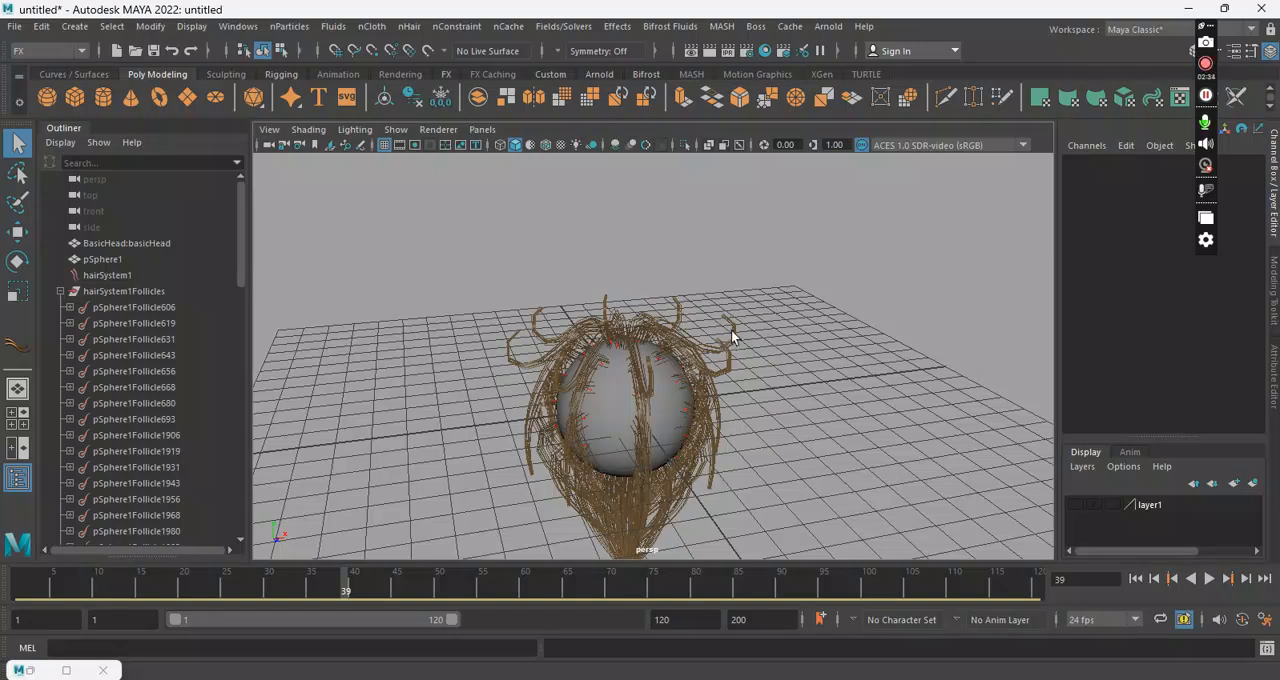
Step: Select the pfxHair1 strands, show hairSystemShape1's Clump and Hair Shape attributes, and examine the strands' bends up close
left_click(732, 336)
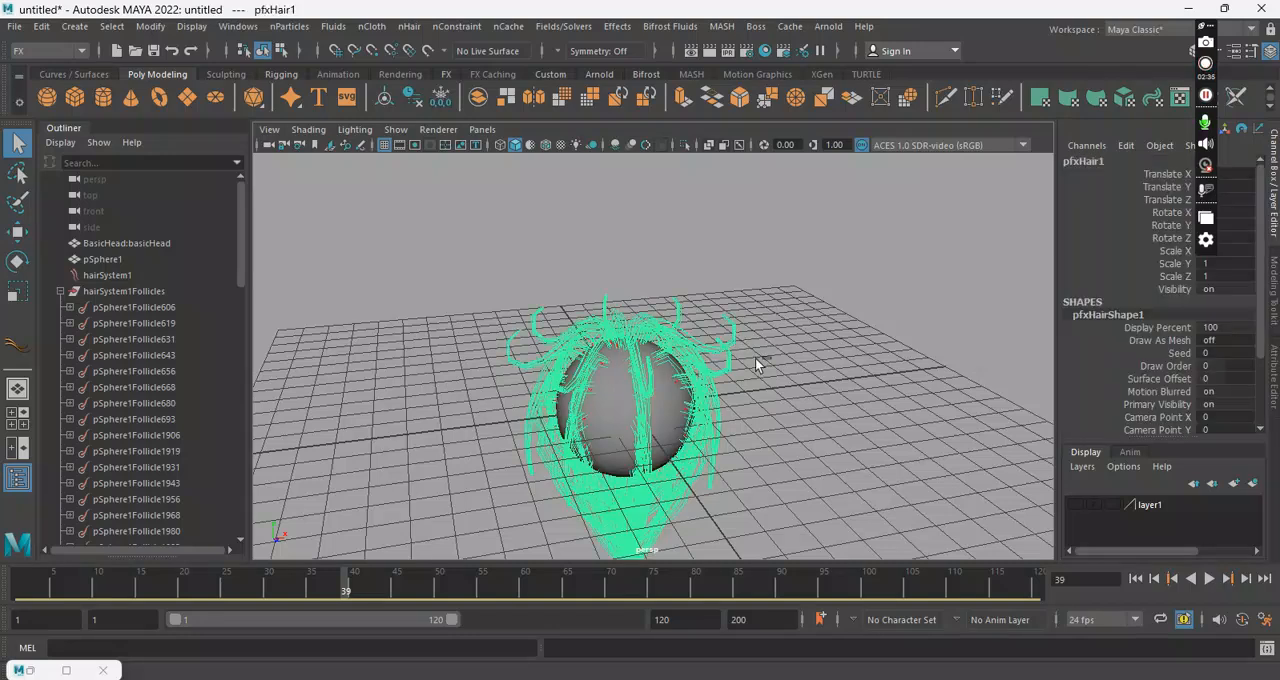
key("ctrl+a")
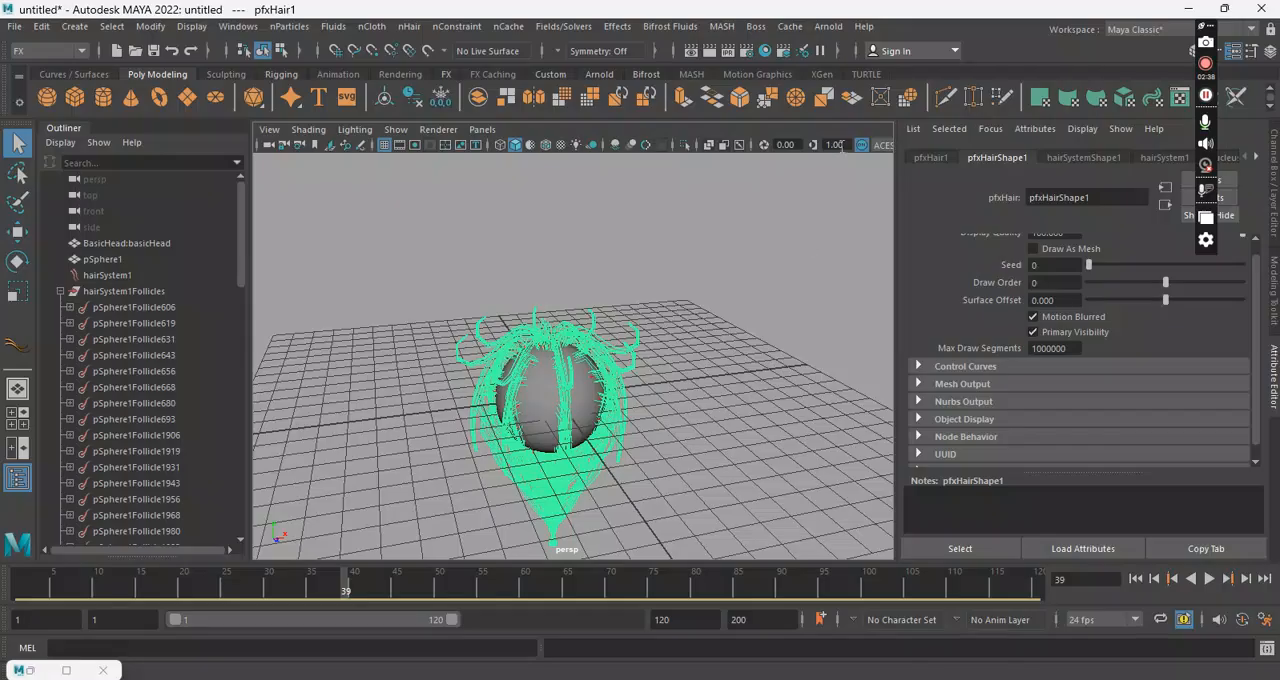
left_click(1099, 157)
scroll(1021, 377, "up", 3)
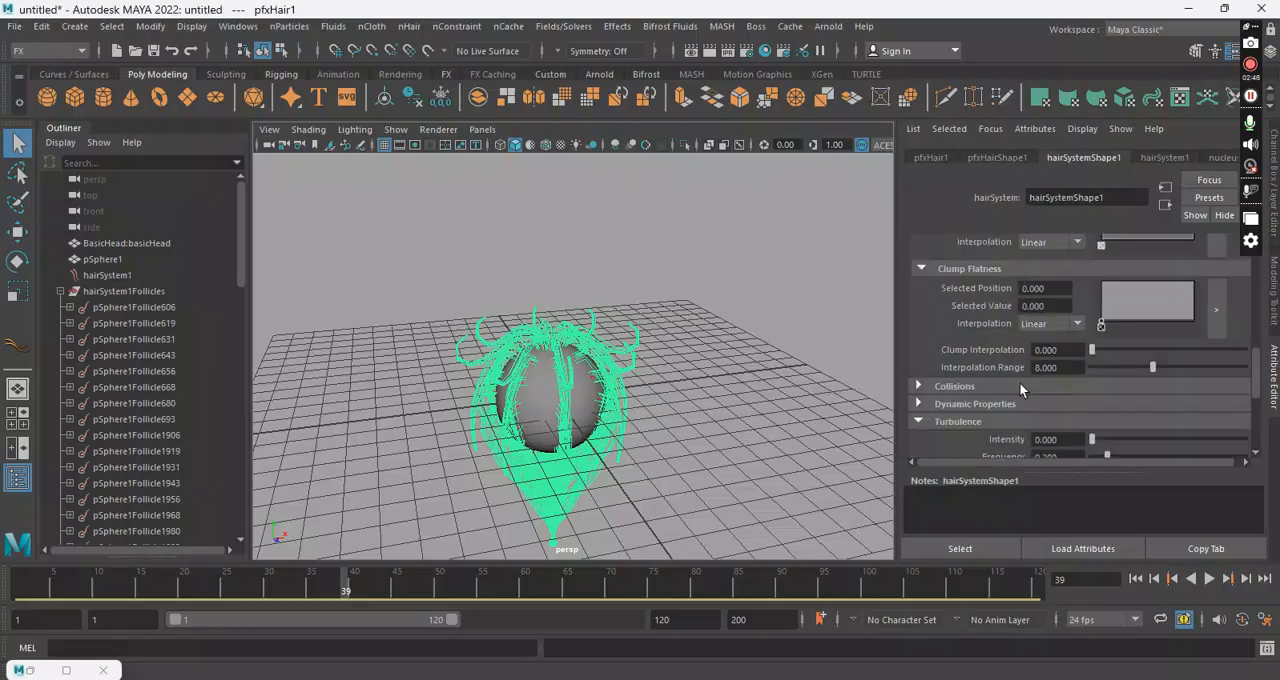
scroll(1006, 396, "up", 2)
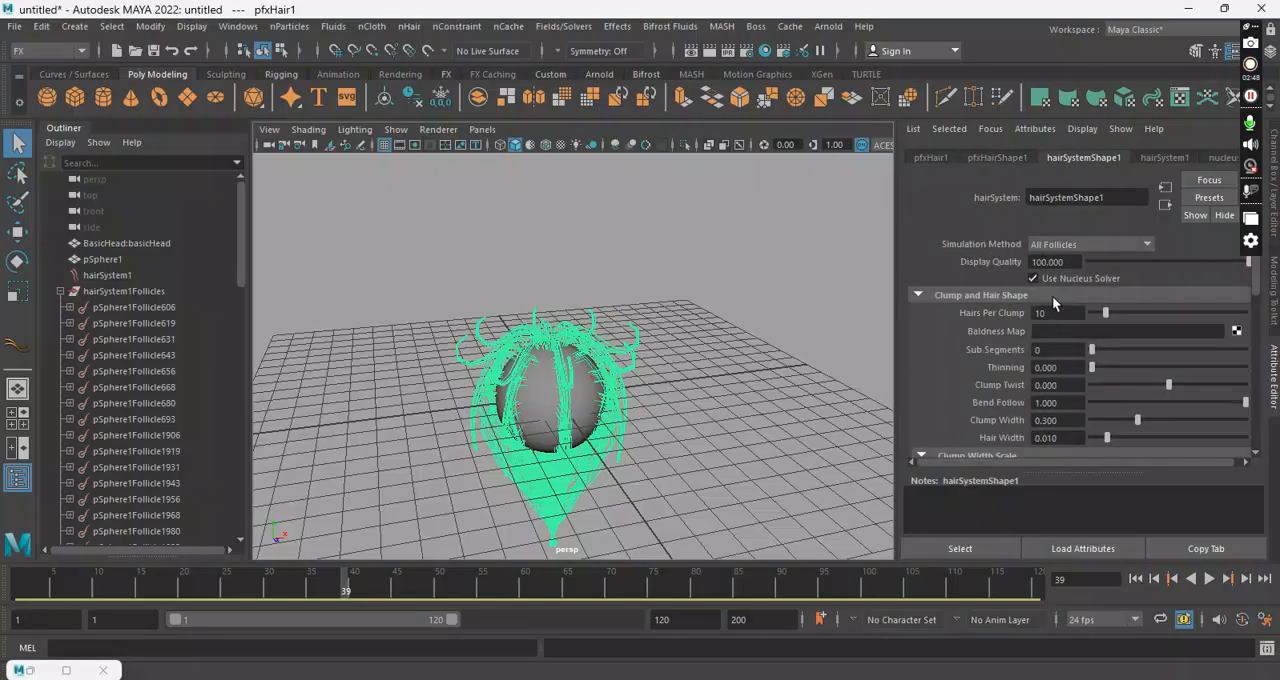
right_click_drag(618, 347, 737, 366, "alt")
left_click_drag(633, 352, 697, 370, "alt")
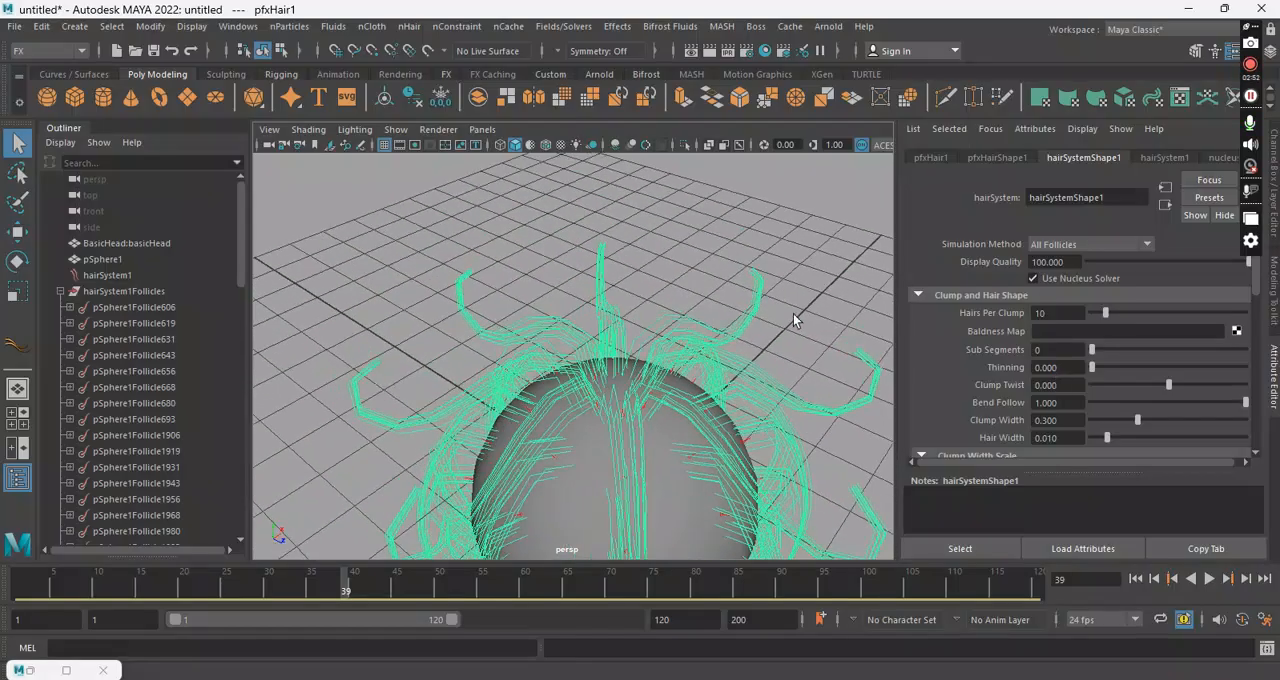
right_click_drag(404, 363, 572, 460, "alt")
middle_click_drag(450, 300, 606, 303, "alt")
left_click_drag(606, 303, 583, 303, "alt")
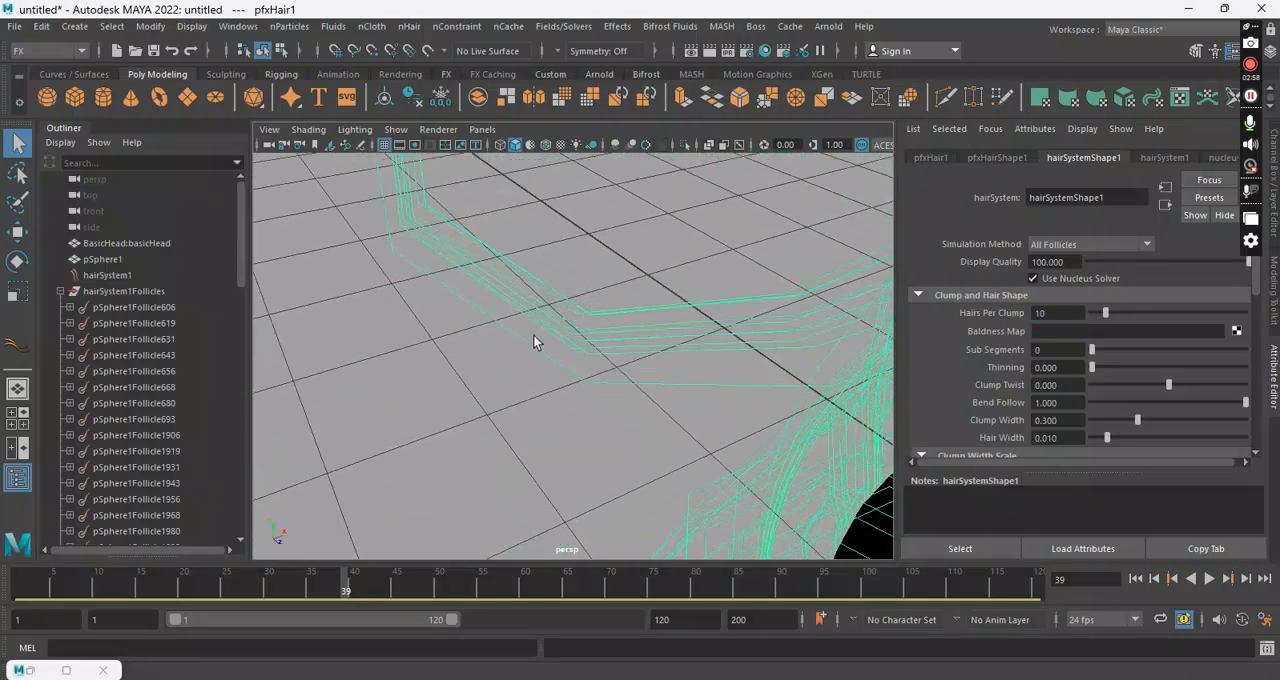
left_click_drag(677, 337, 656, 301, "alt")
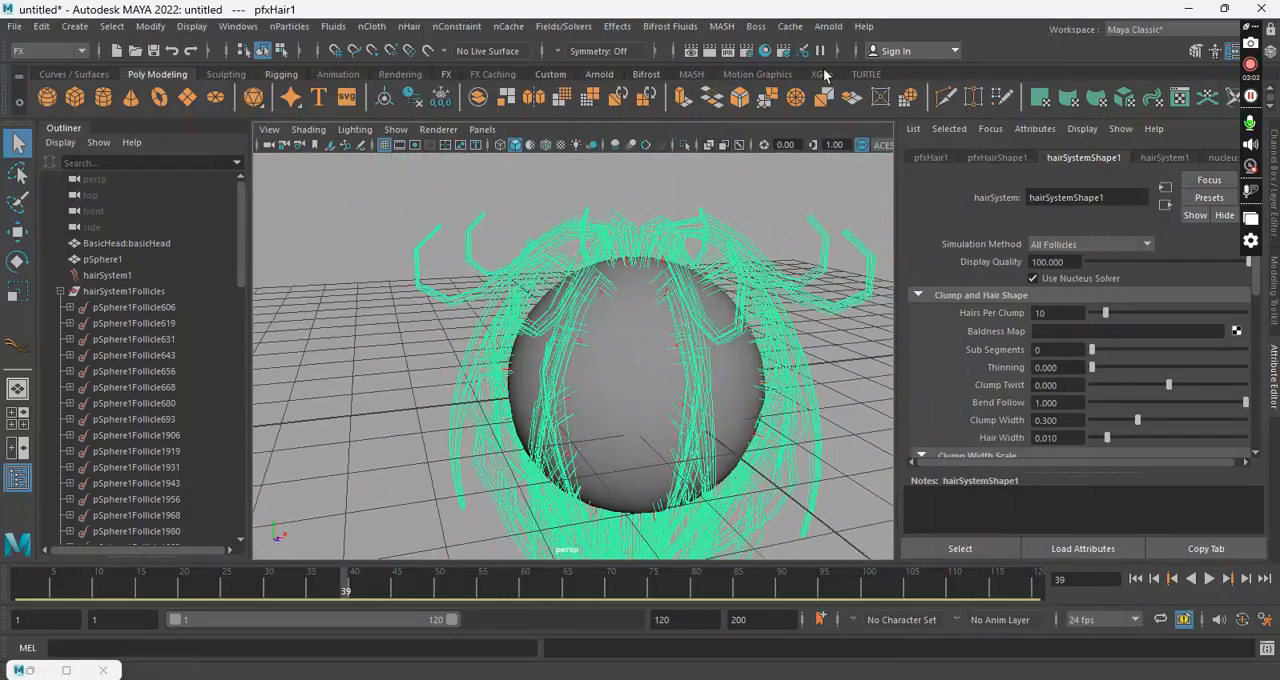
Step: Set the scene's renderer to Maya Software in the render settings
left_click(745, 52)
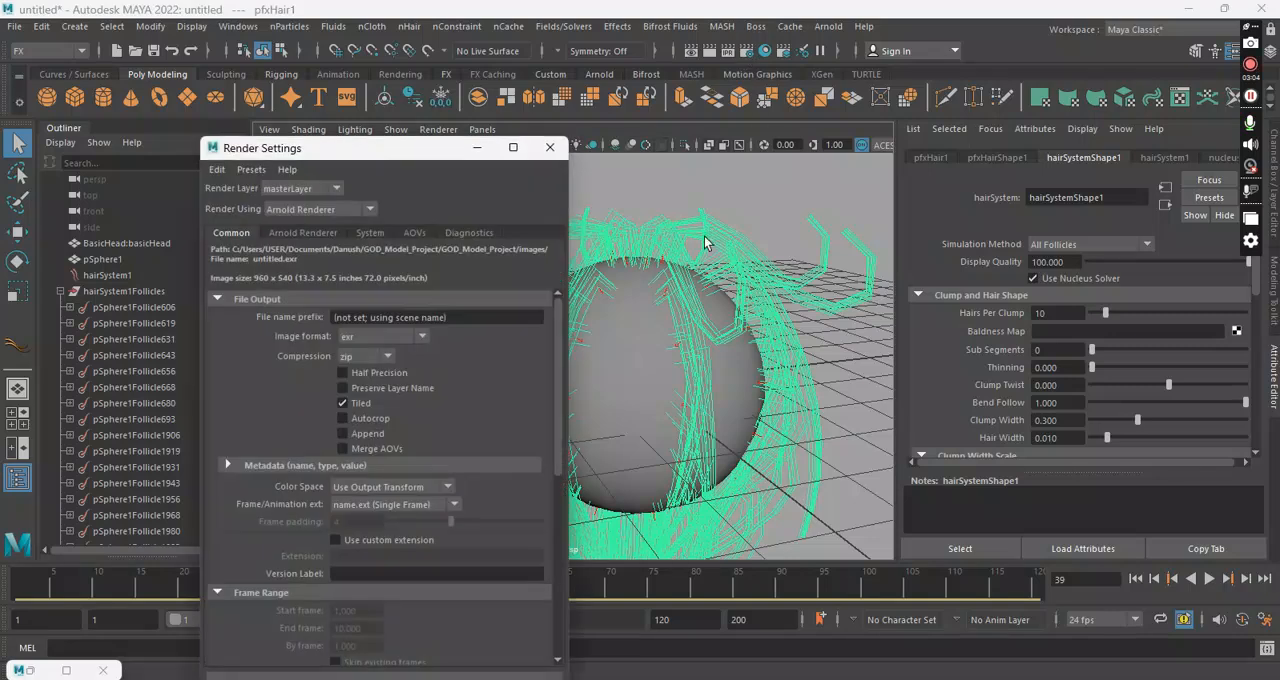
left_click(366, 211)
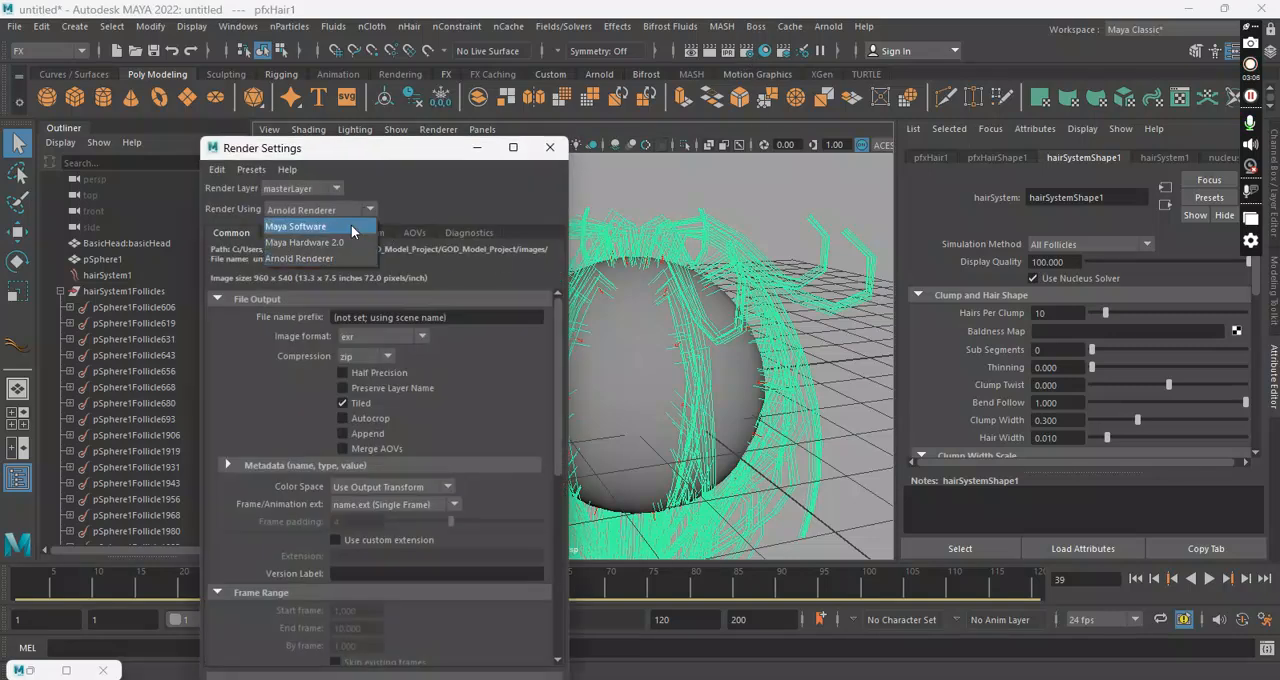
left_click(351, 228)
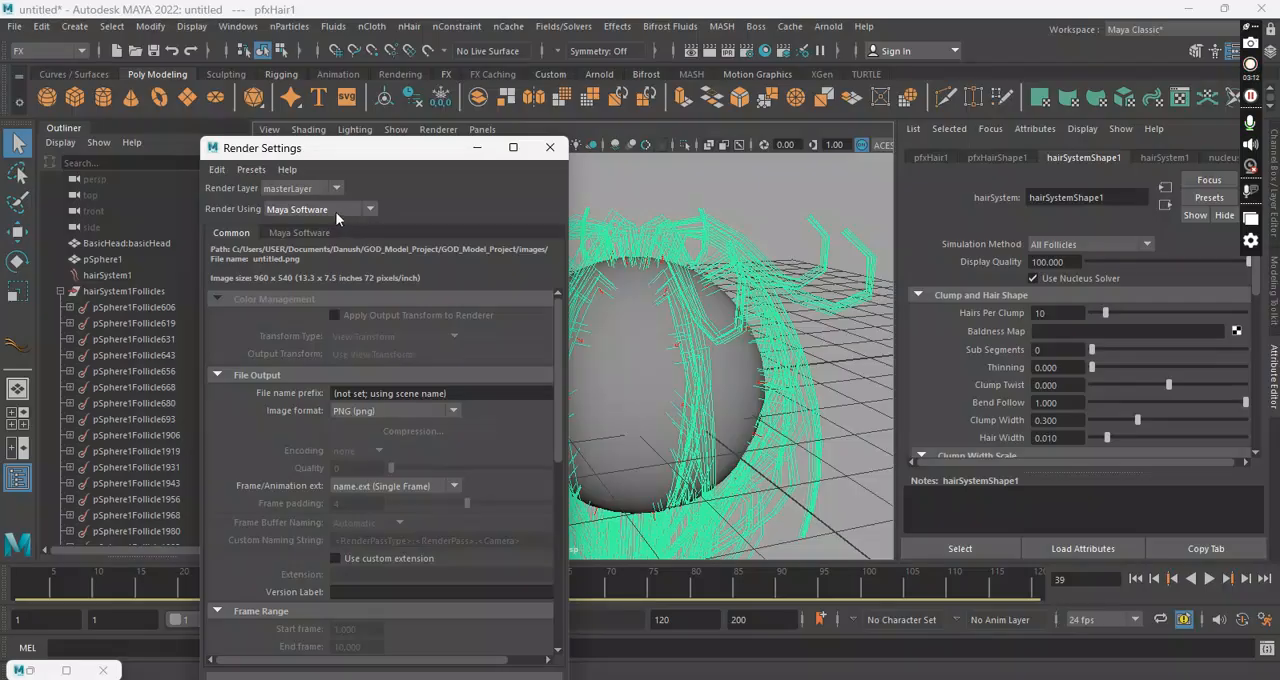
left_click(549, 147)
Step: Render the current view, compare its alpha and colour channels, and close the render to view the hair again
left_click(727, 51)
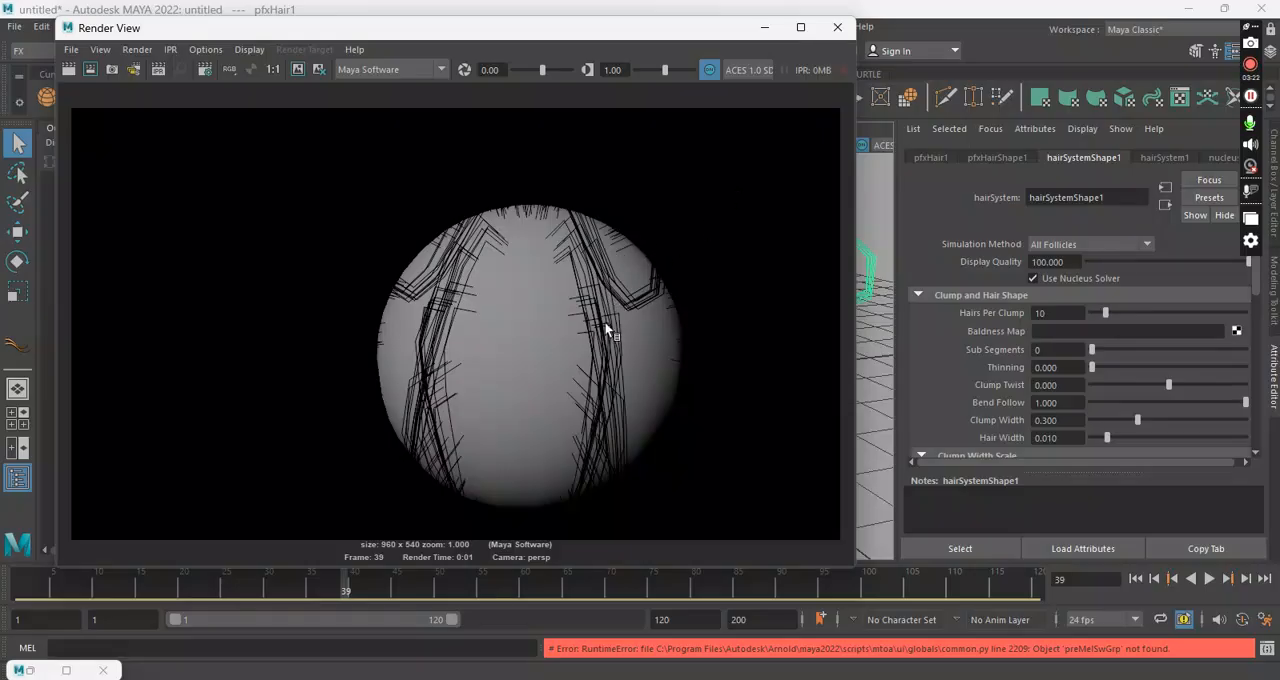
left_click(250, 73)
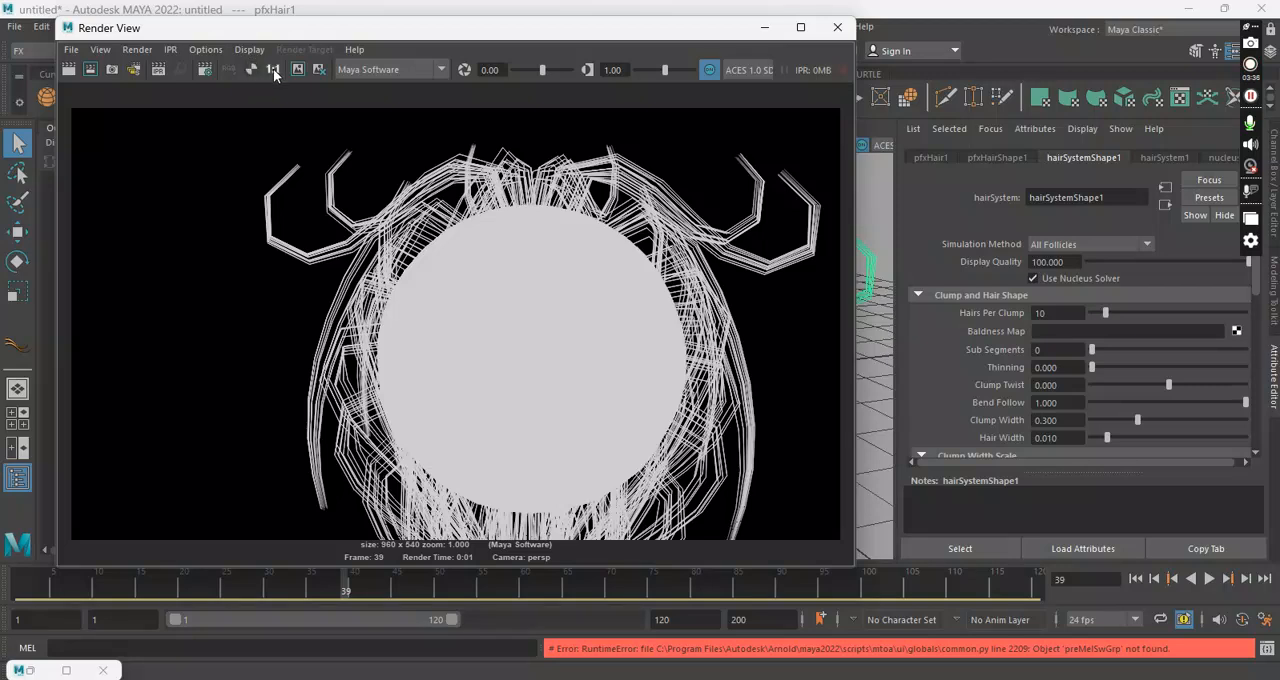
left_click(224, 70)
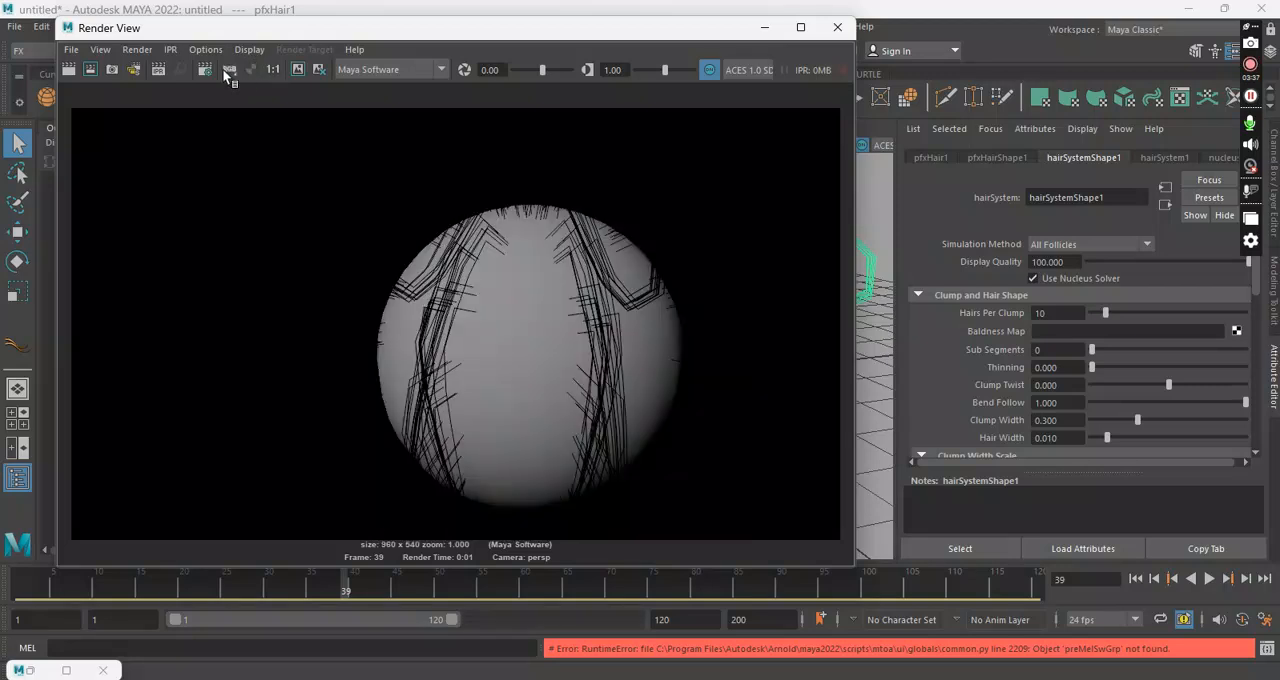
left_click(837, 27)
left_click_drag(787, 193, 720, 203, "alt")
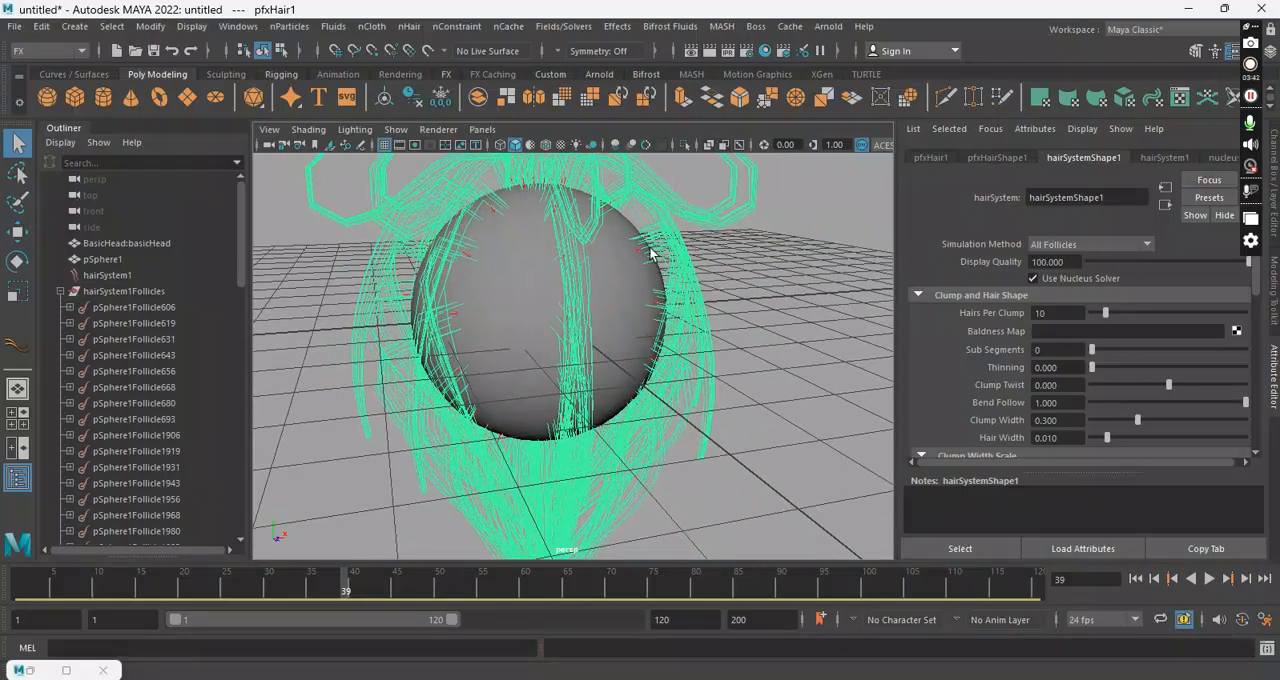
left_click_drag(656, 255, 740, 288, "alt")
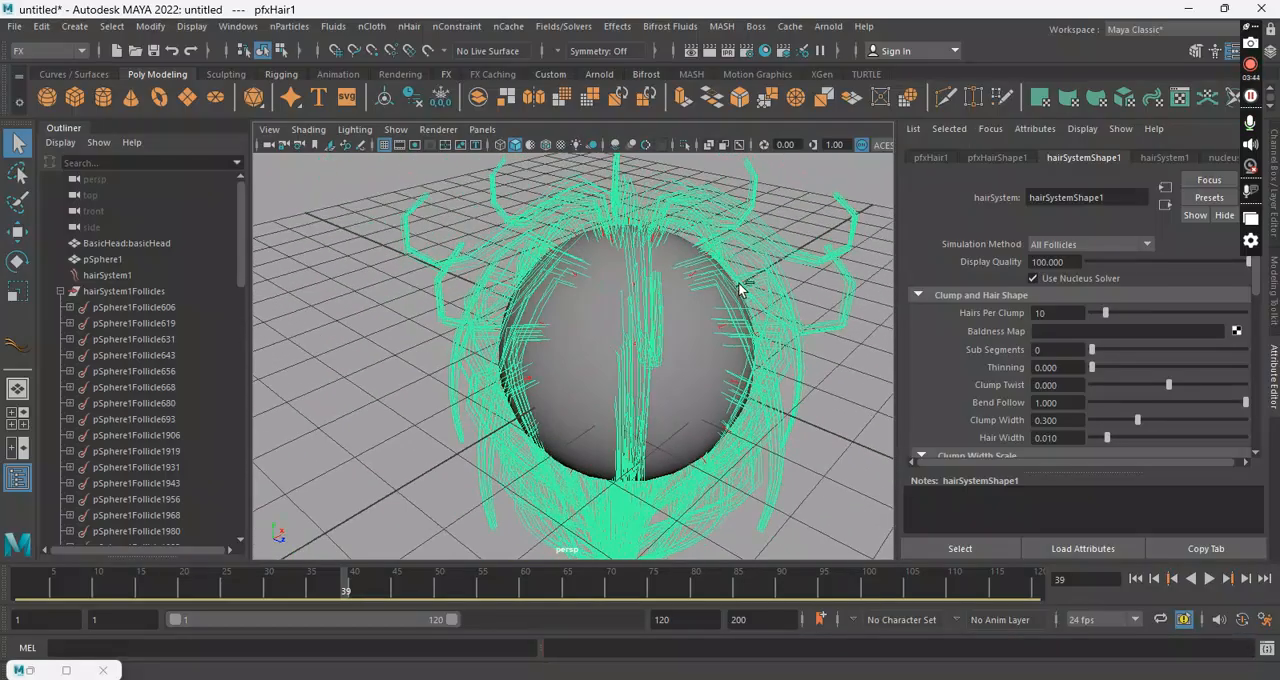
Step: Start a new scene without saving the old one, and create a polygon sphere scaled up to roughly twice its size
key("ctrl+n")
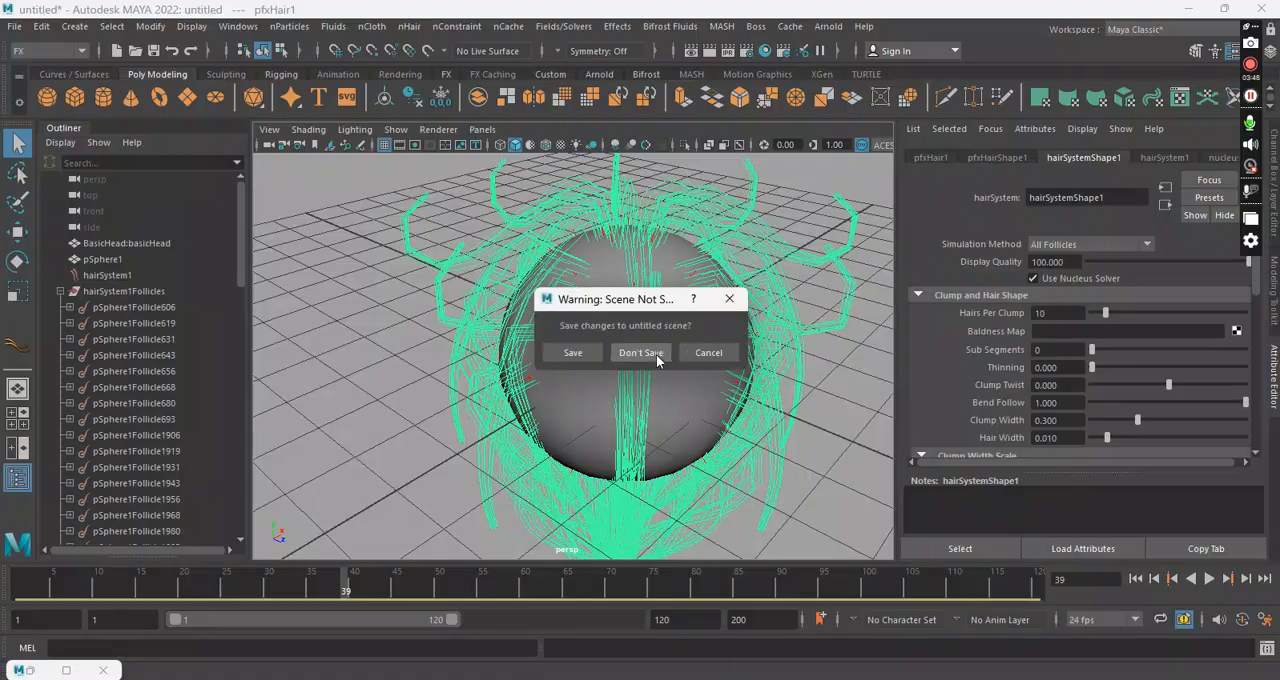
left_click(655, 353)
left_click(47, 96)
key("r")
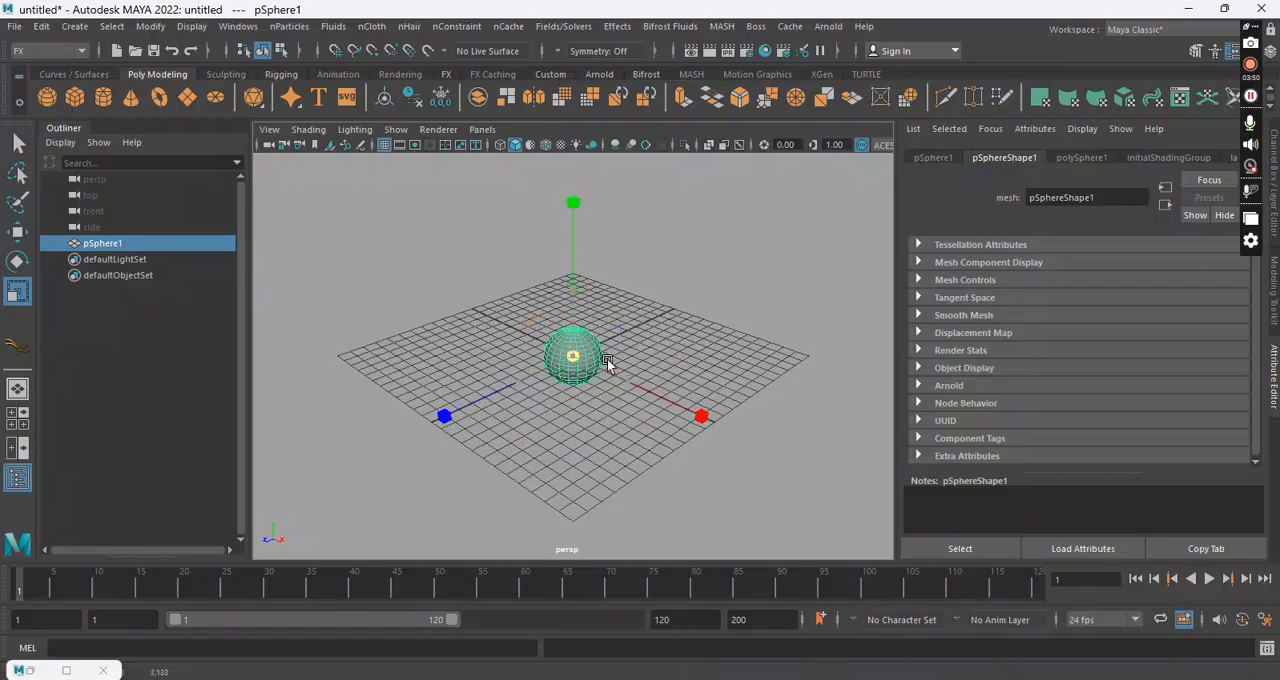
left_click_drag(590, 365, 640, 362)
Step: Create Paint Effects nHair on the sphere with U count 1 and V count 1, and bring the single clump into view
left_click(409, 26)
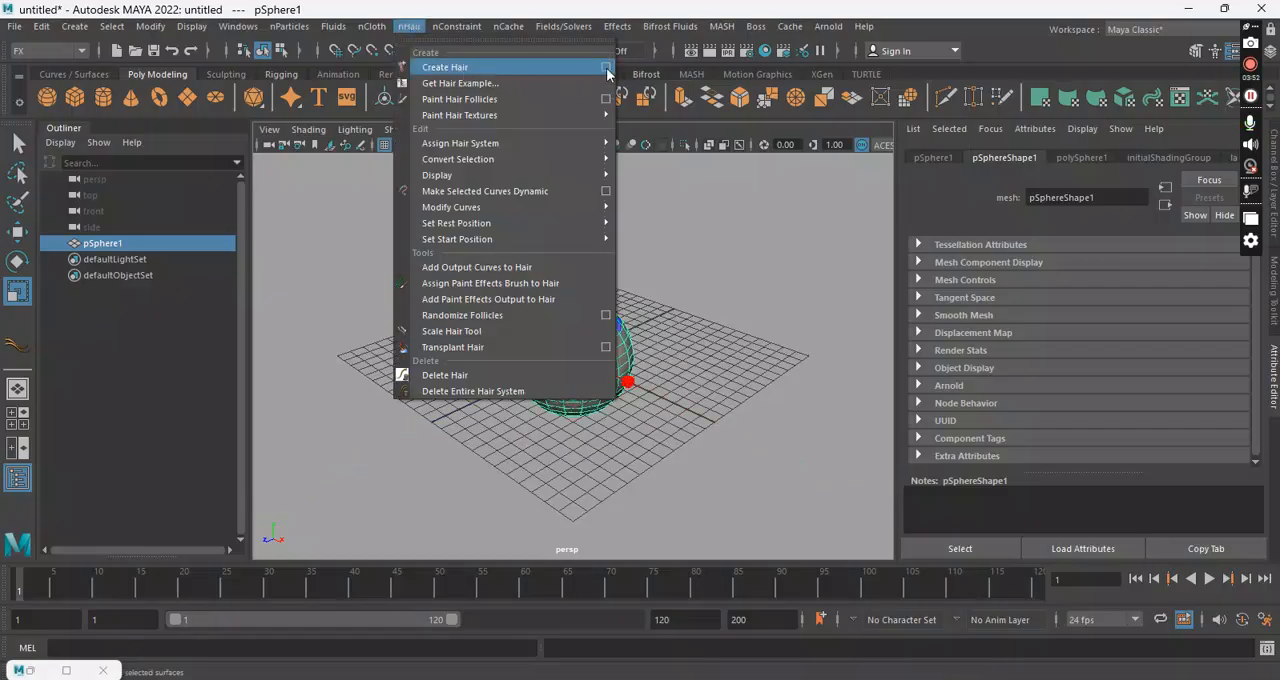
left_click(606, 68)
left_click_drag(927, 158, 820, 153)
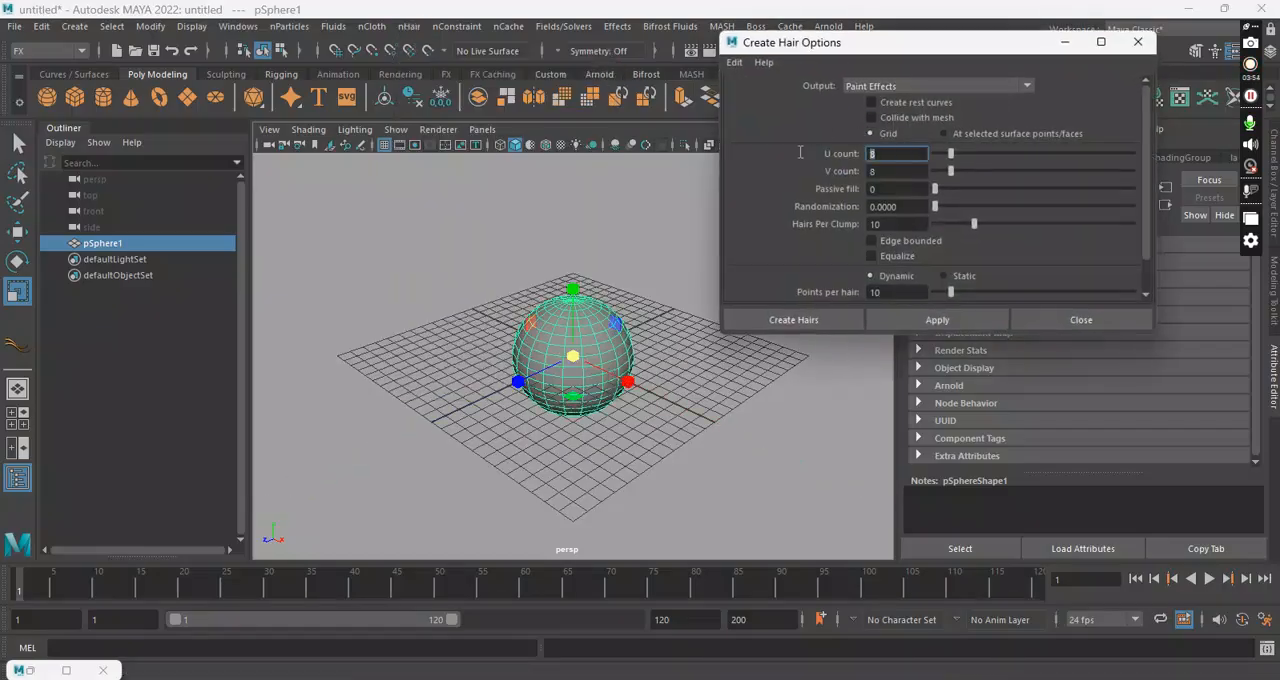
key("Tab")
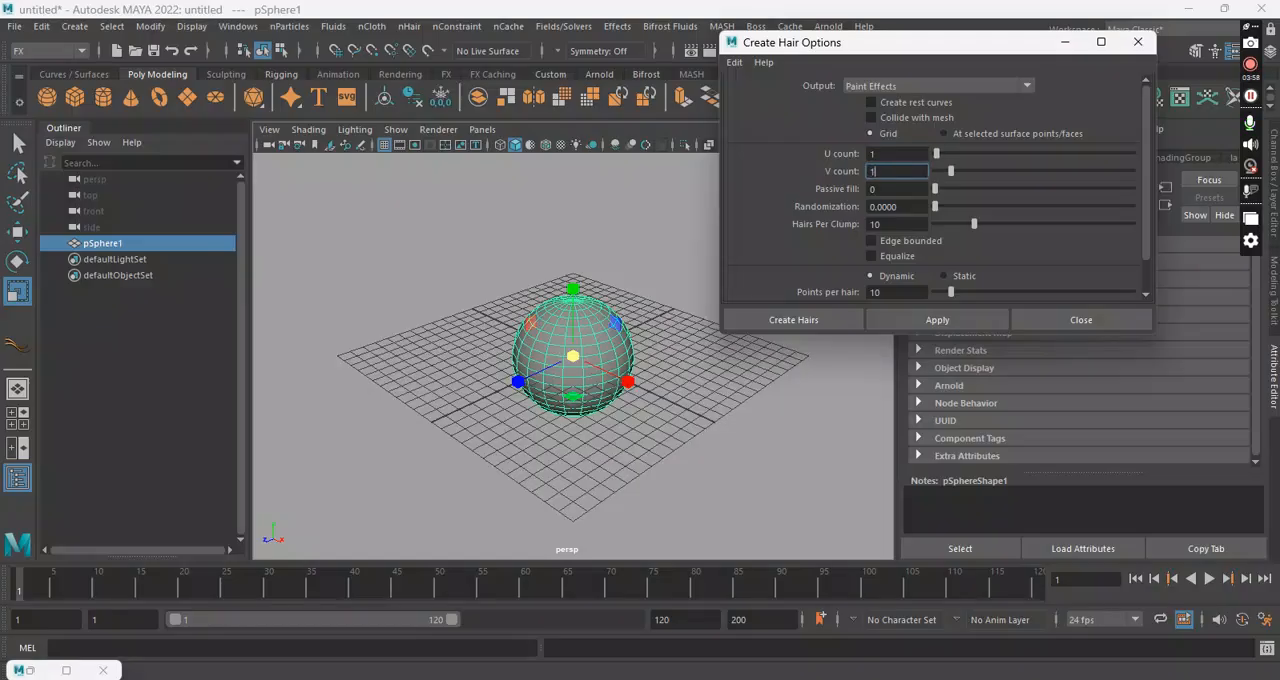
type("1")
left_click(793, 320)
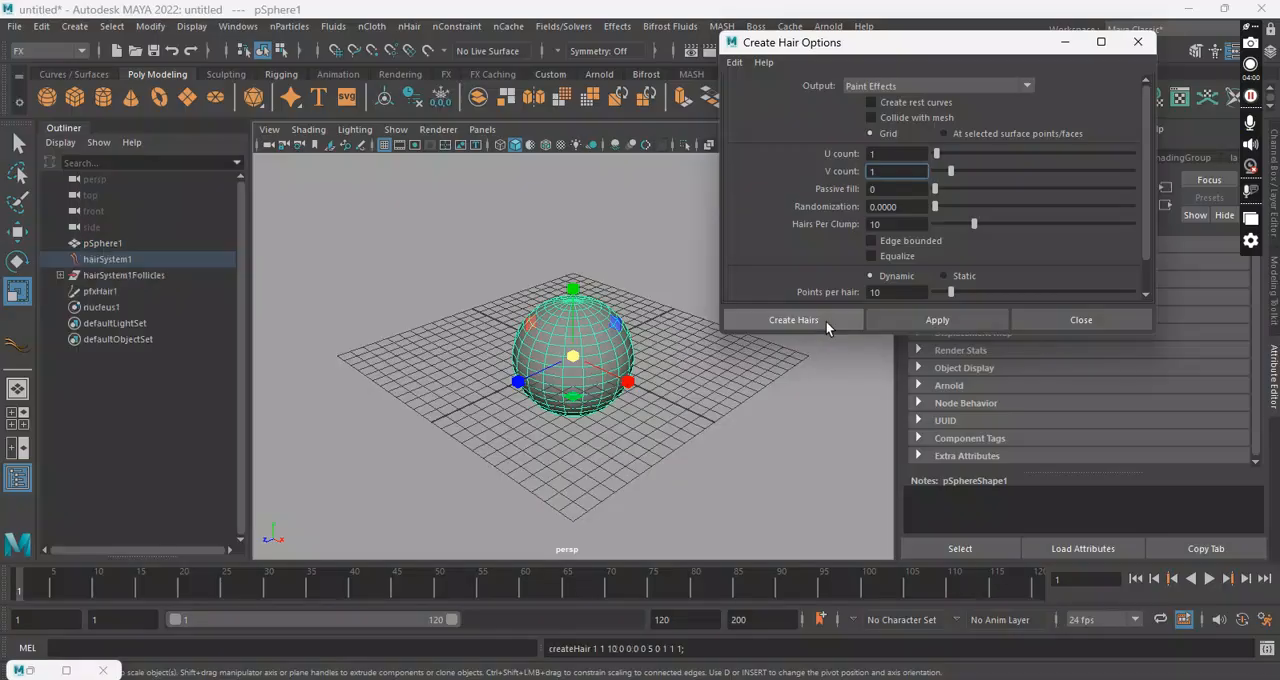
left_click_drag(665, 392, 544, 425, "alt")
scroll(544, 425, "up", 5)
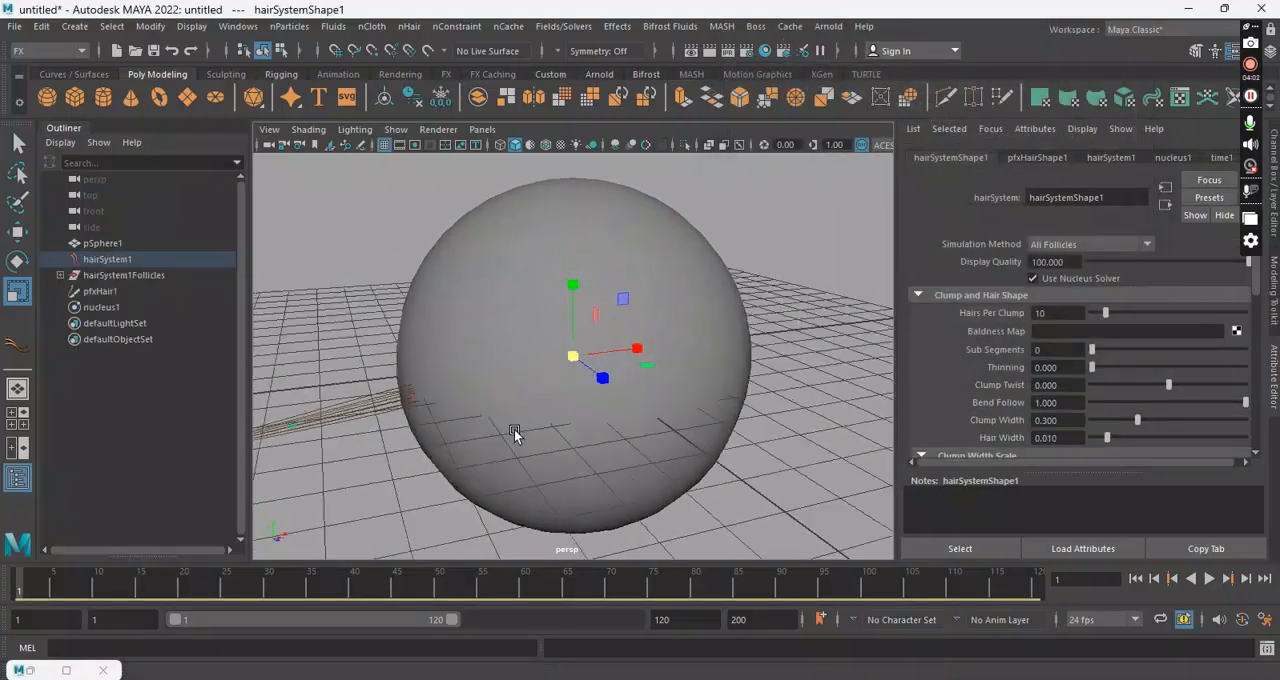
middle_click_drag(544, 425, 682, 423, "alt")
left_click_drag(682, 423, 650, 400, "alt")
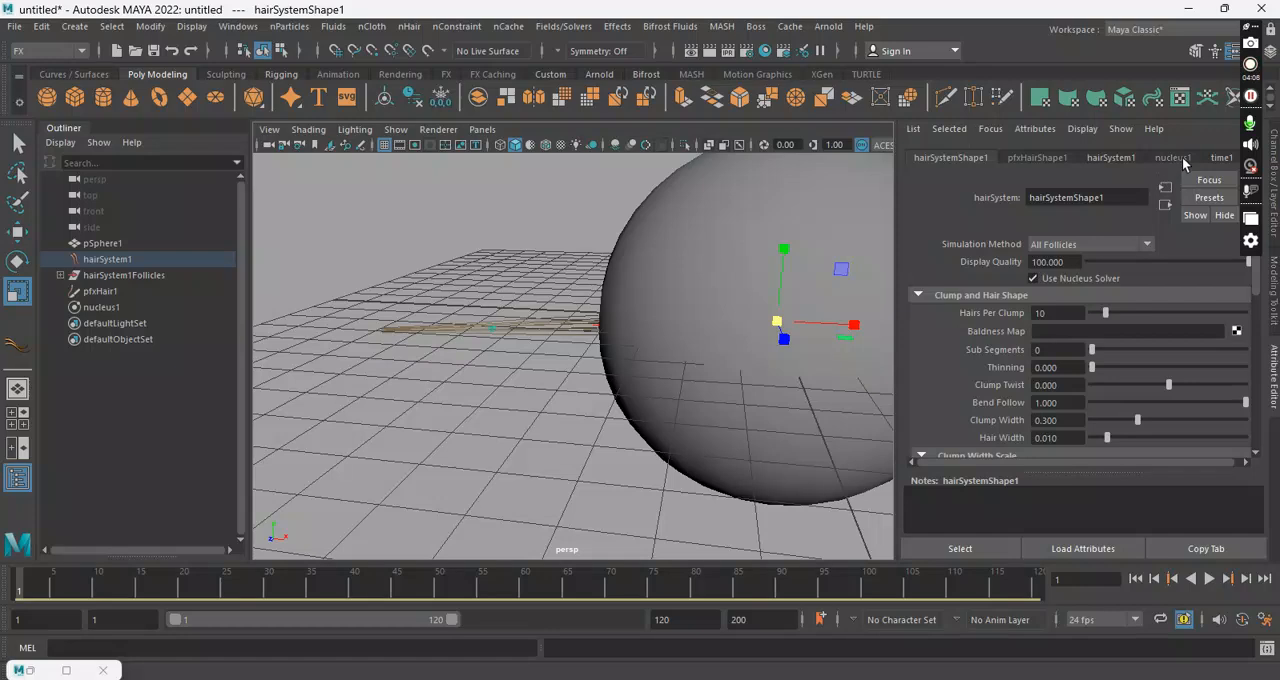
Step: Inspect the nucleus1 Gravity and Wind attributes, including gravity, air density and wind speed
left_click(1174, 158)
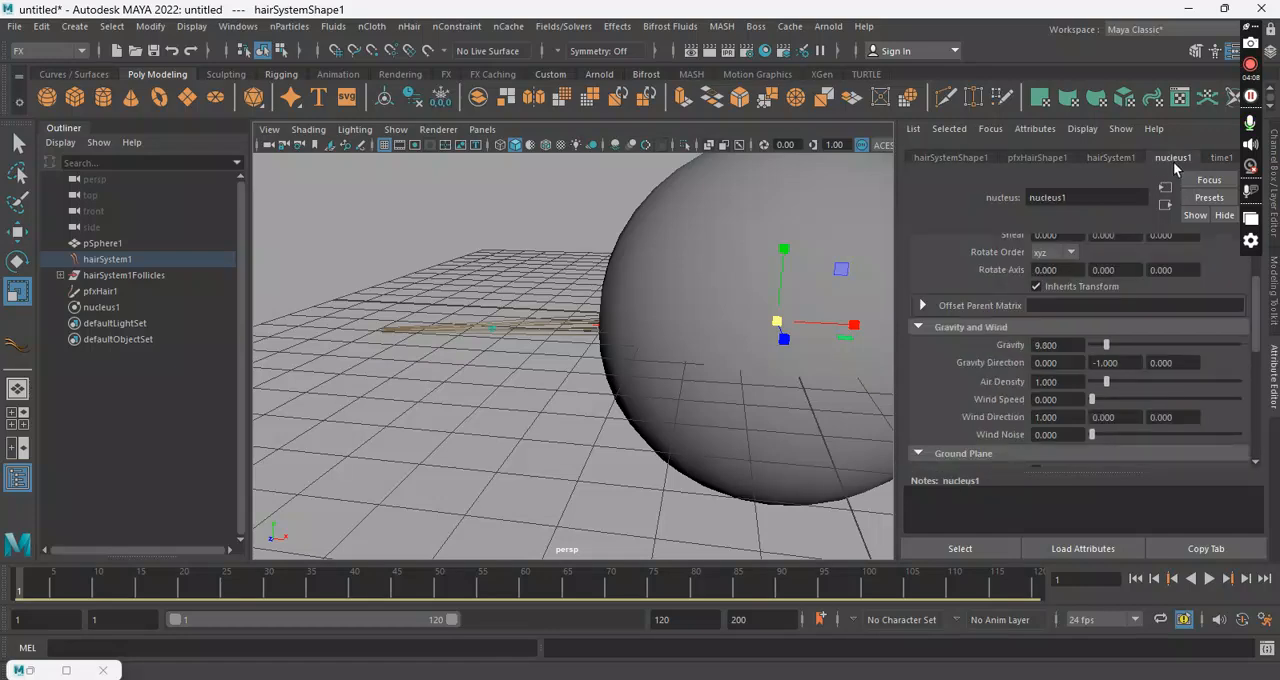
left_click(1077, 341)
left_click_drag(1083, 381, 1004, 370)
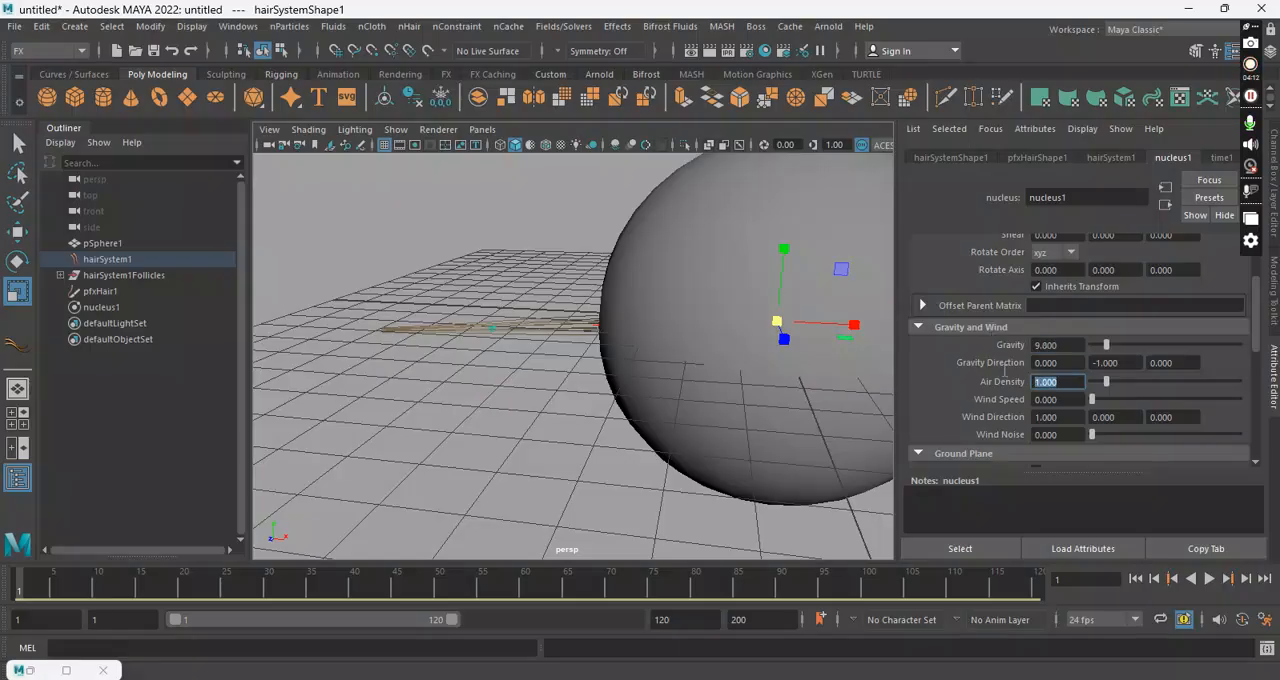
left_click_drag(1073, 398, 1015, 400)
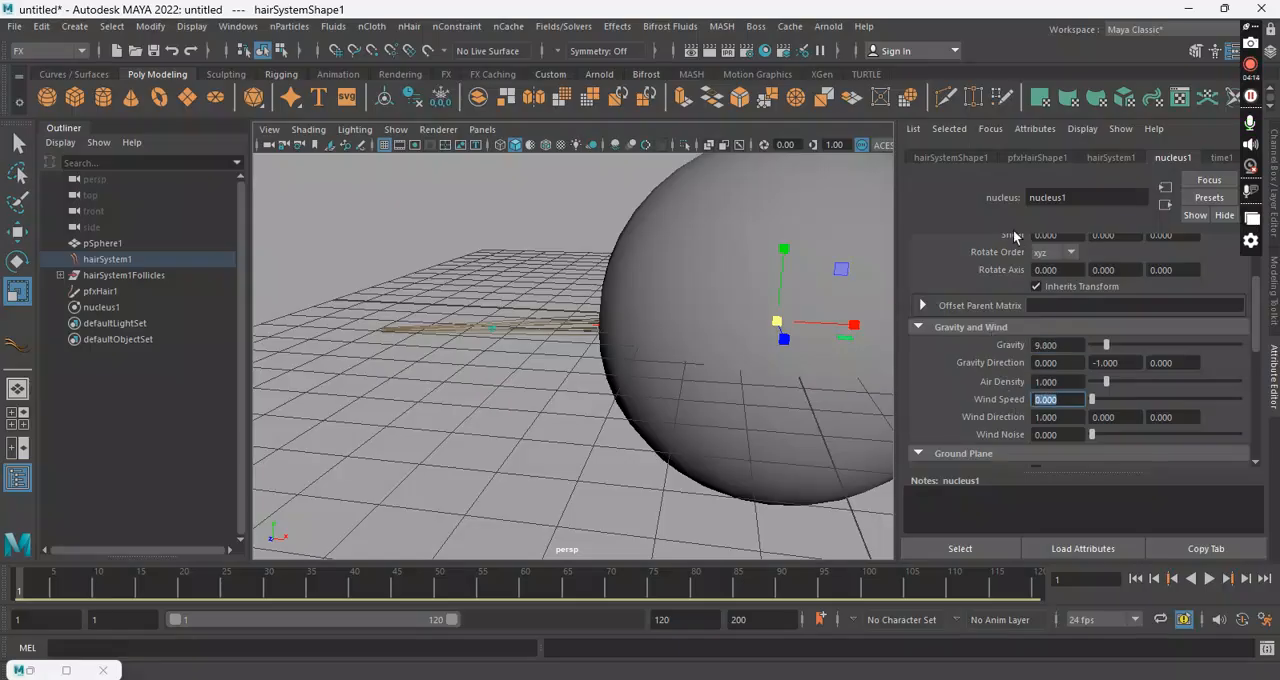
left_click_drag(557, 351, 780, 430, "alt")
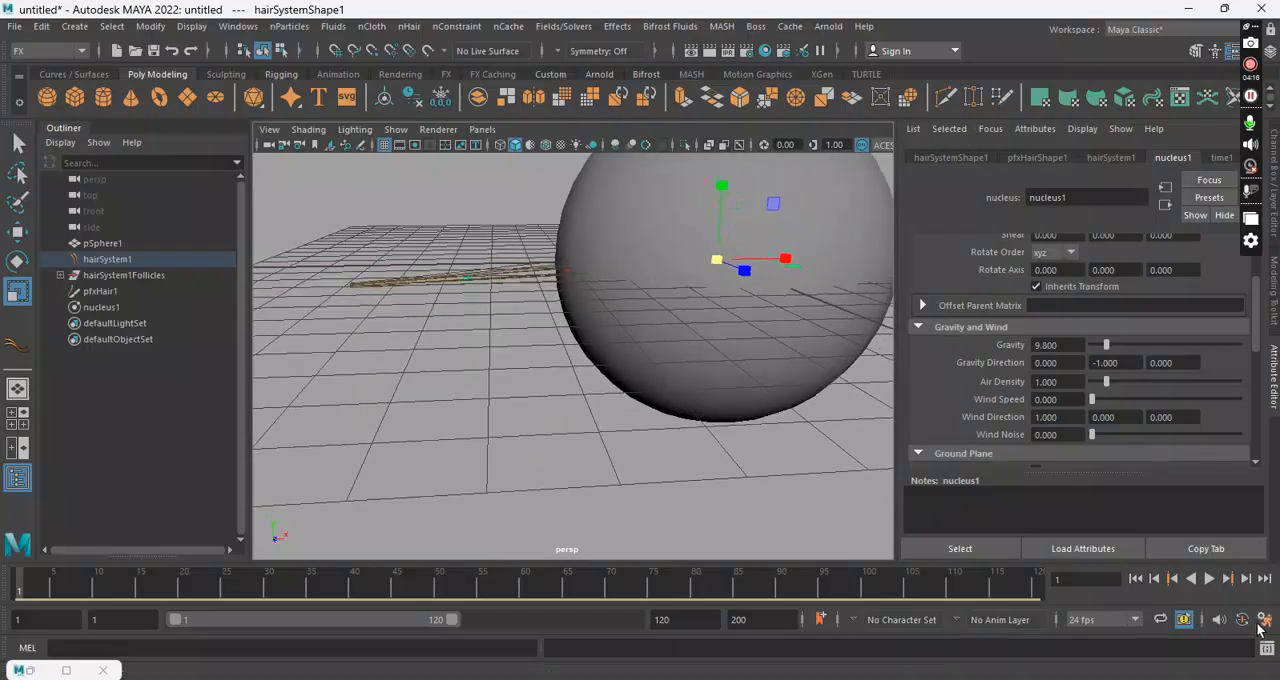
Step: Play the simulation, stop it at about frame 38, and examine the single clump hanging beside the sphere
left_click(1209, 579)
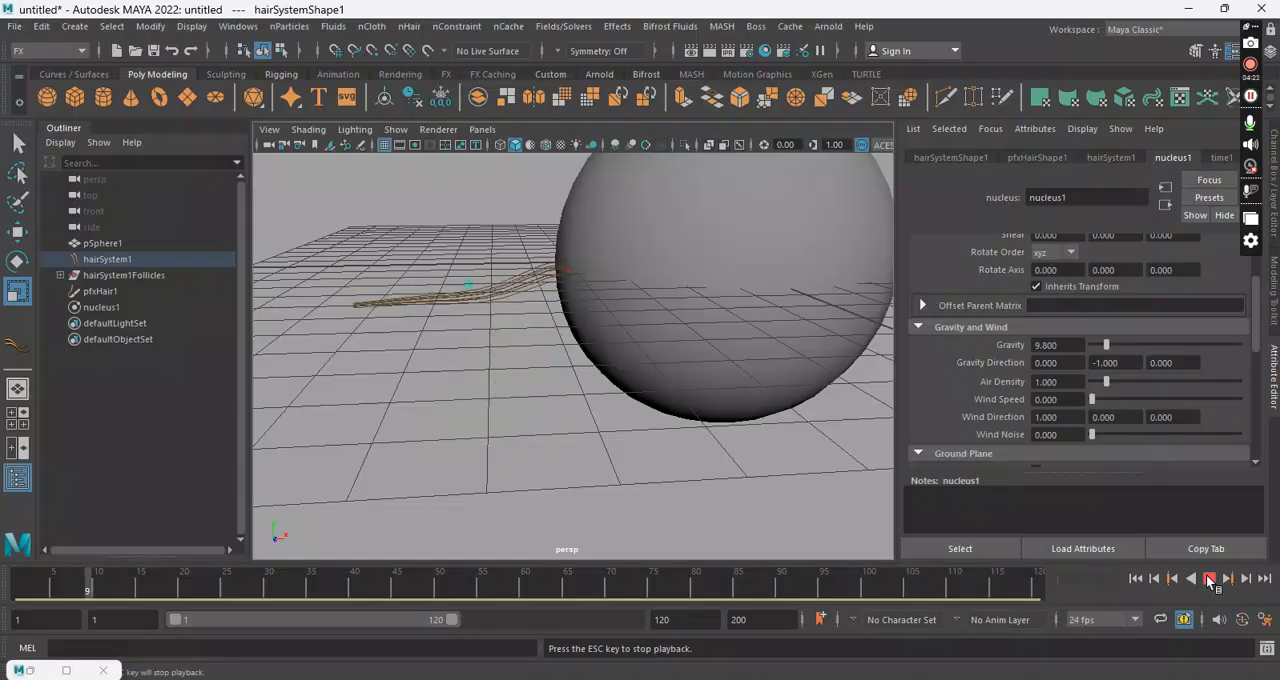
left_click(1209, 579)
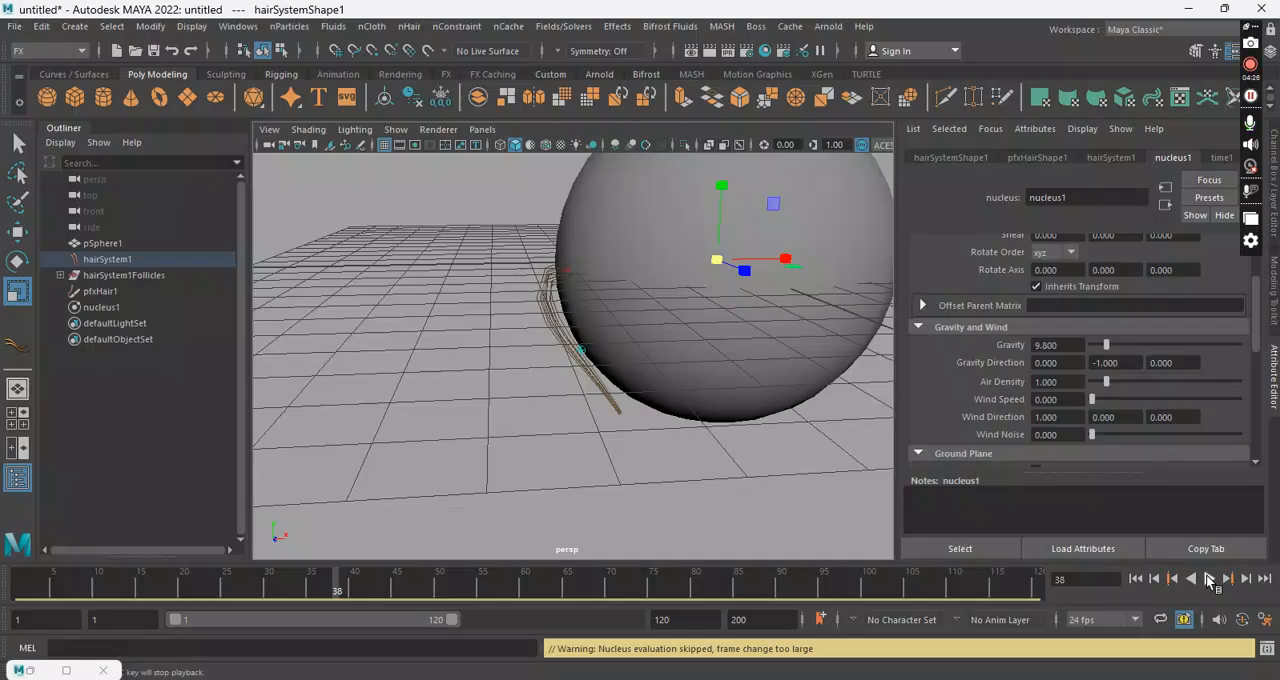
right_click_drag(557, 334, 706, 371, "alt")
left_click_drag(706, 371, 670, 370, "alt")
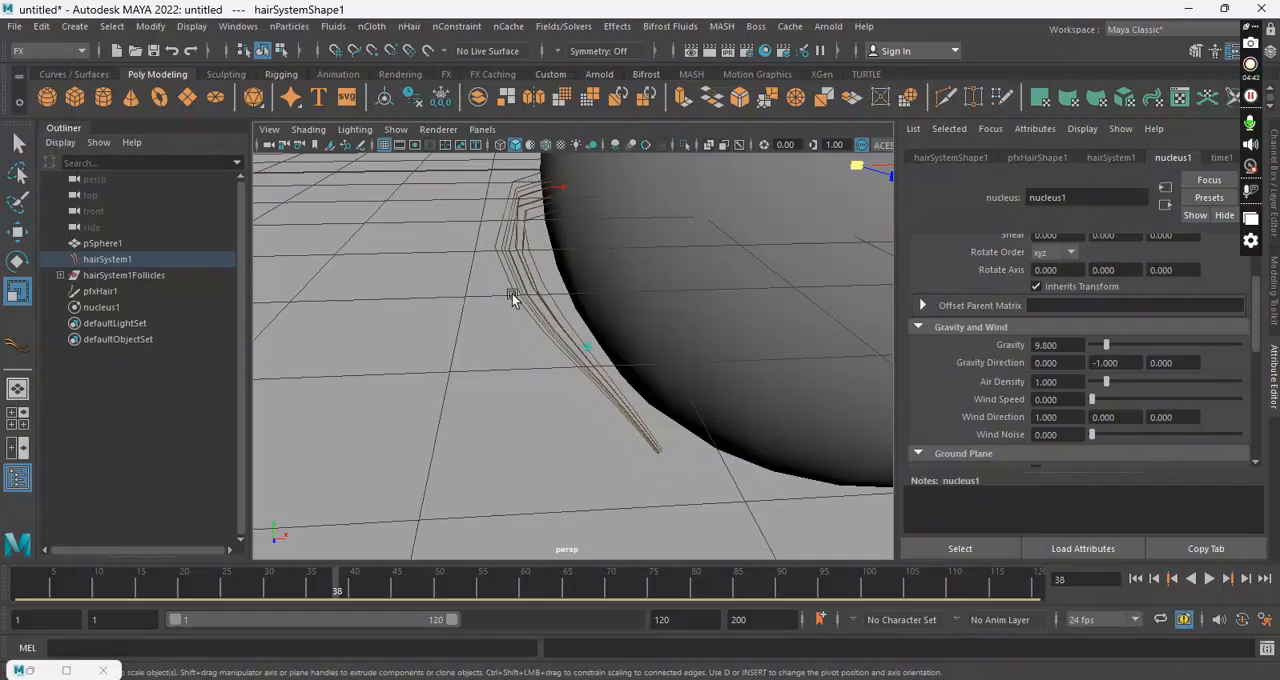
Step: Set Hairs Per Clump to 60 on pfxHair1's hairSystemShape1 and examine the clump from several angles
left_click(533, 269)
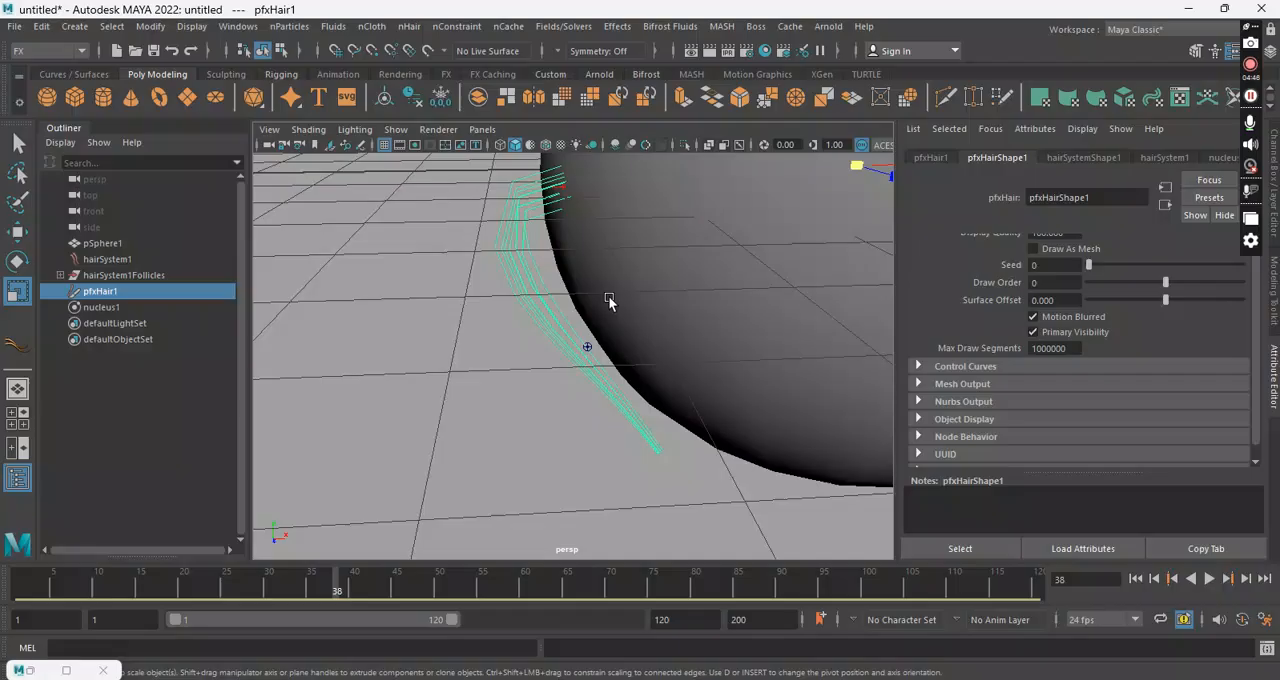
left_click_drag(721, 287, 688, 265, "alt")
scroll(688, 265, "down", 2)
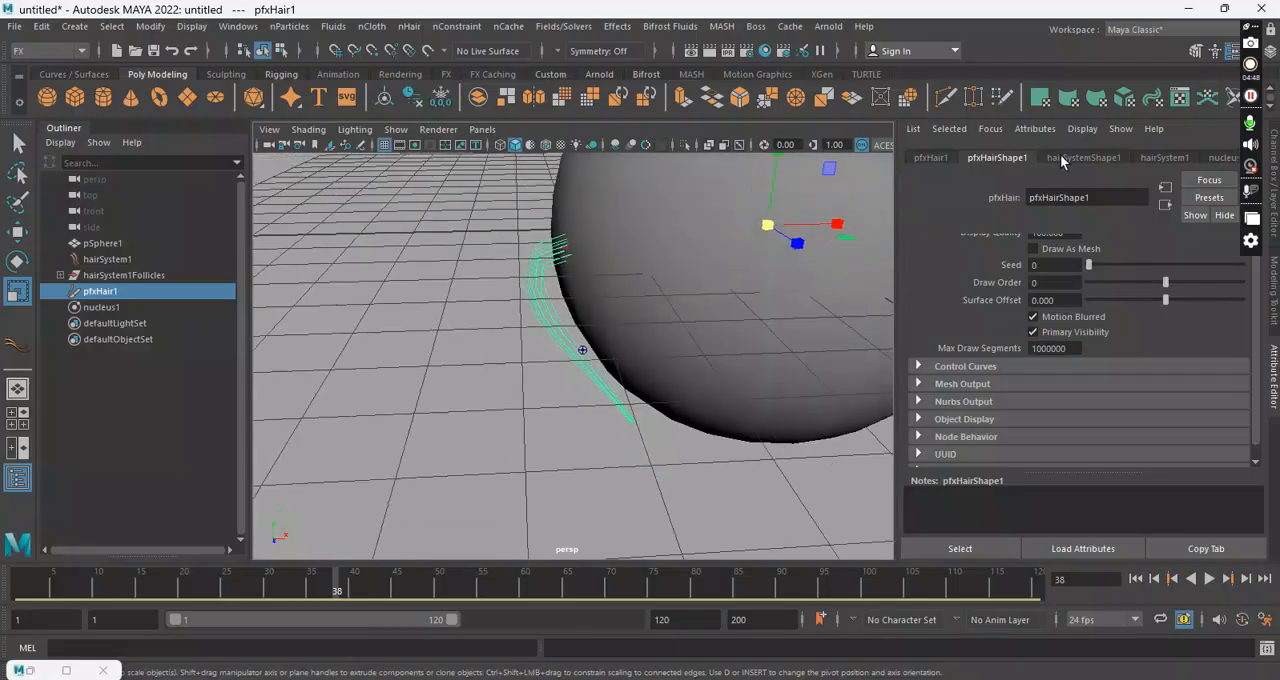
left_click(1062, 157)
left_click_drag(700, 290, 575, 300, "alt")
left_click_drag(1103, 319, 1183, 318)
scroll(643, 294, "down", 4)
left_click_drag(643, 294, 857, 280, "alt")
left_click(774, 356)
left_click_drag(774, 356, 536, 290, "alt")
left_click(521, 345)
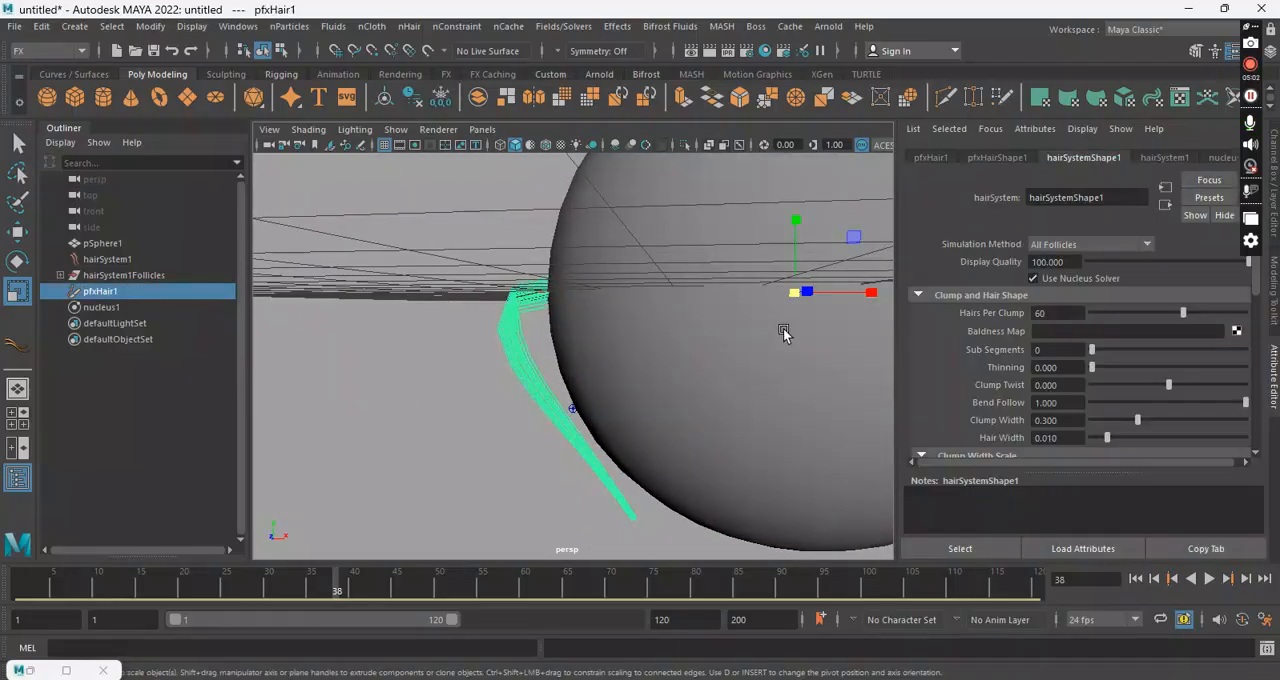